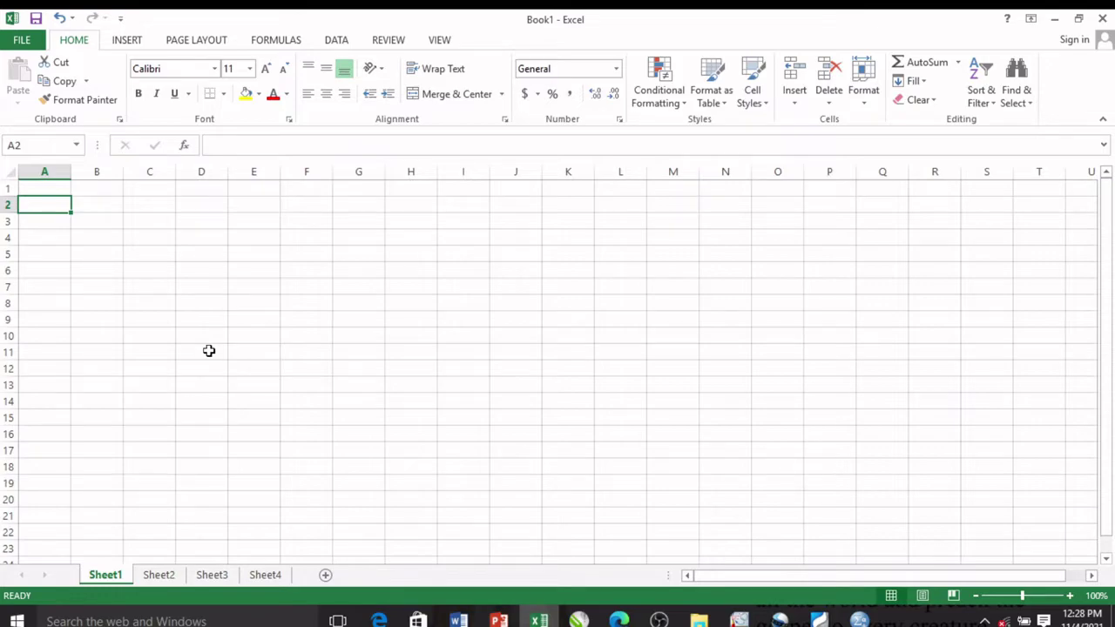
Step: Begin a Save As to the Desktop with the file name 'module 1' as an Excel Workbook
{"action": "left_click", "coordinate": [19, 45]}
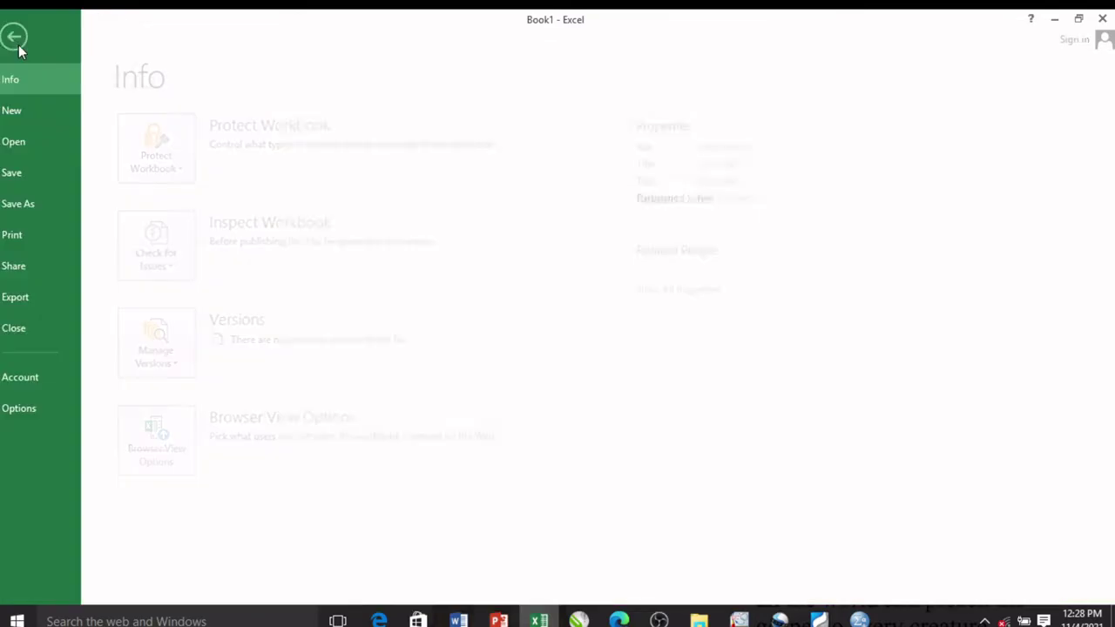
{"action": "left_click", "coordinate": [25, 202]}
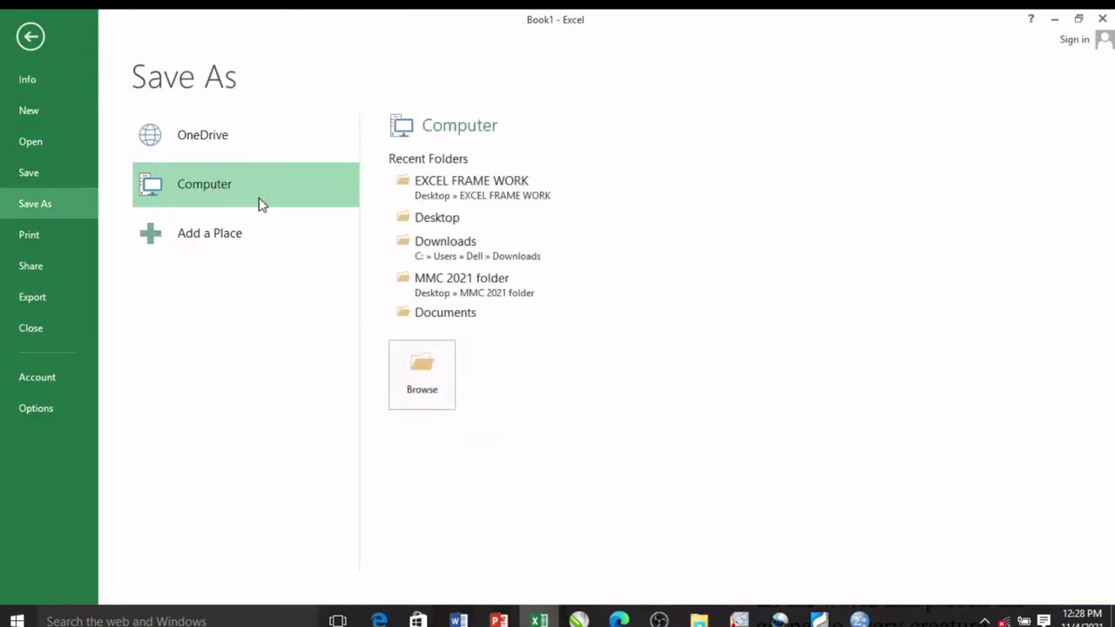
{"action": "left_click", "coordinate": [417, 181]}
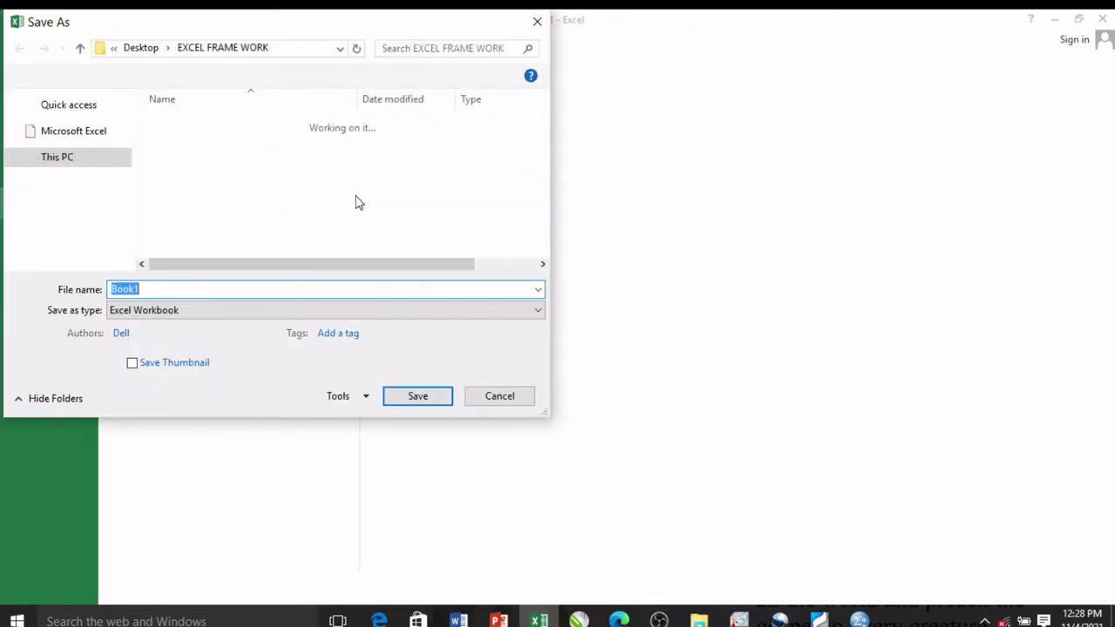
{"action": "left_click", "coordinate": [75, 129]}
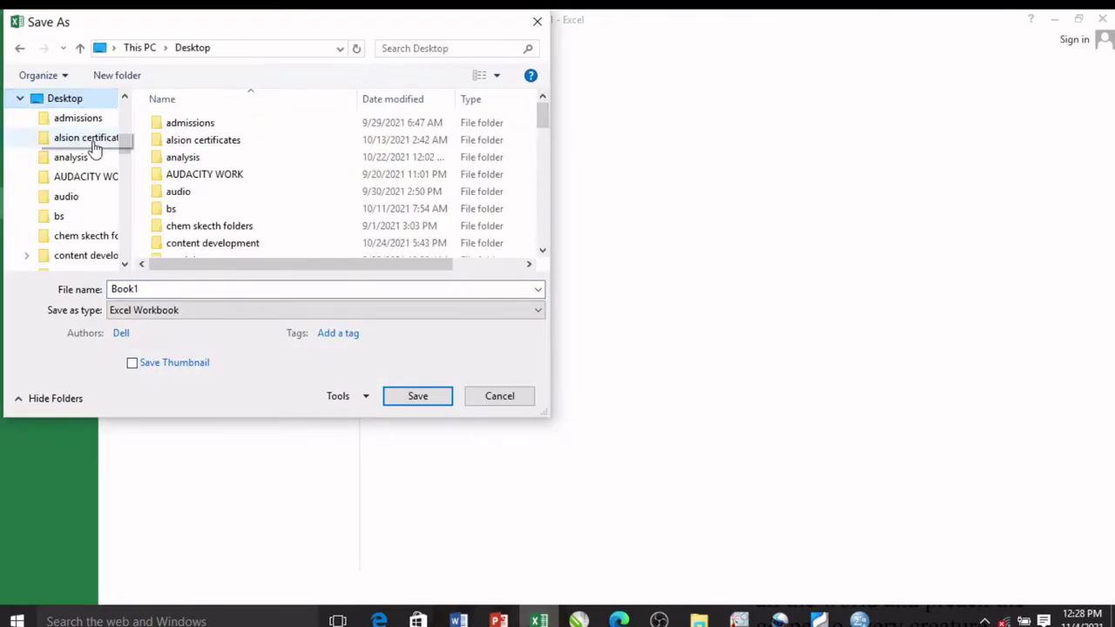
{"action": "left_click", "coordinate": [183, 289]}
{"action": "double_click", "coordinate": [176, 290]}
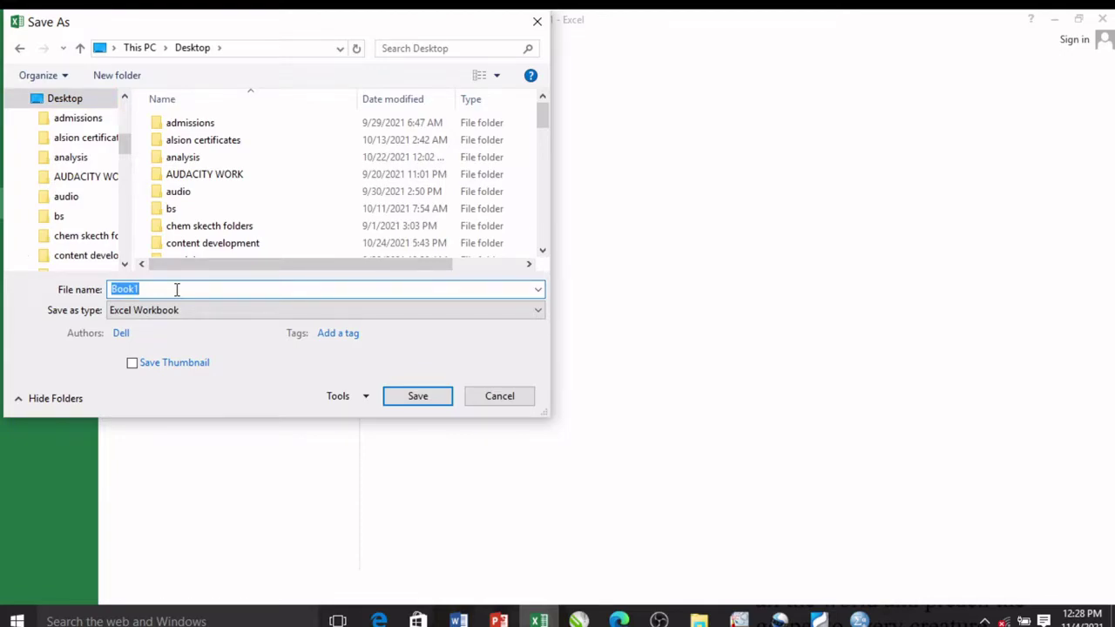
{"action": "type", "text": "module 1"}
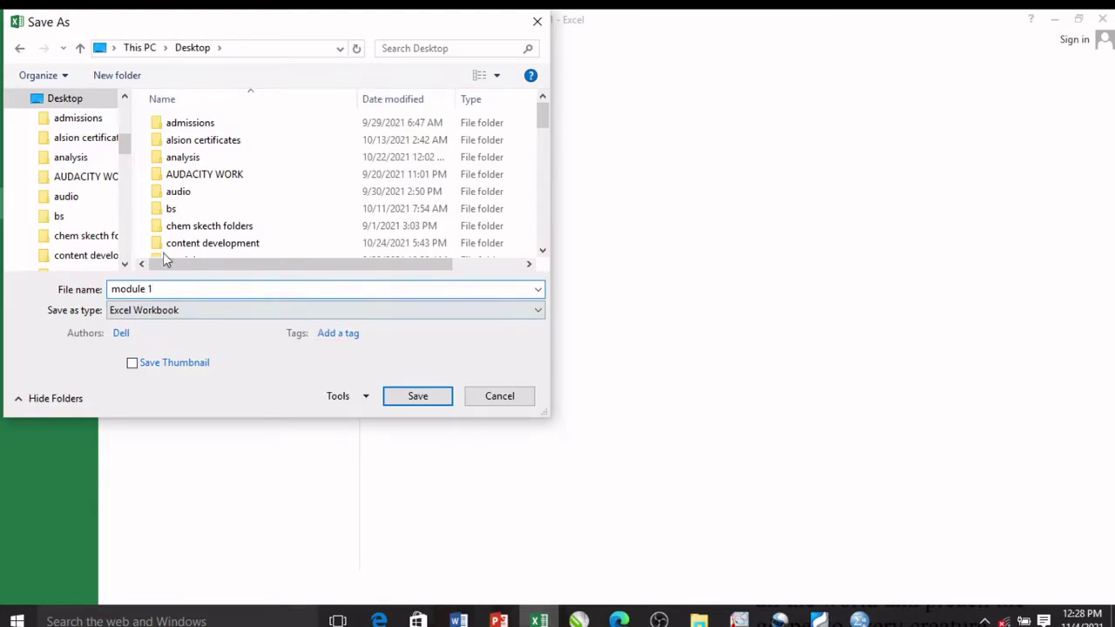
{"action": "left_click", "coordinate": [356, 398]}
Step: Set the workbook's open password in General Options and re-enter it to confirm
{"action": "left_click", "coordinate": [364, 453]}
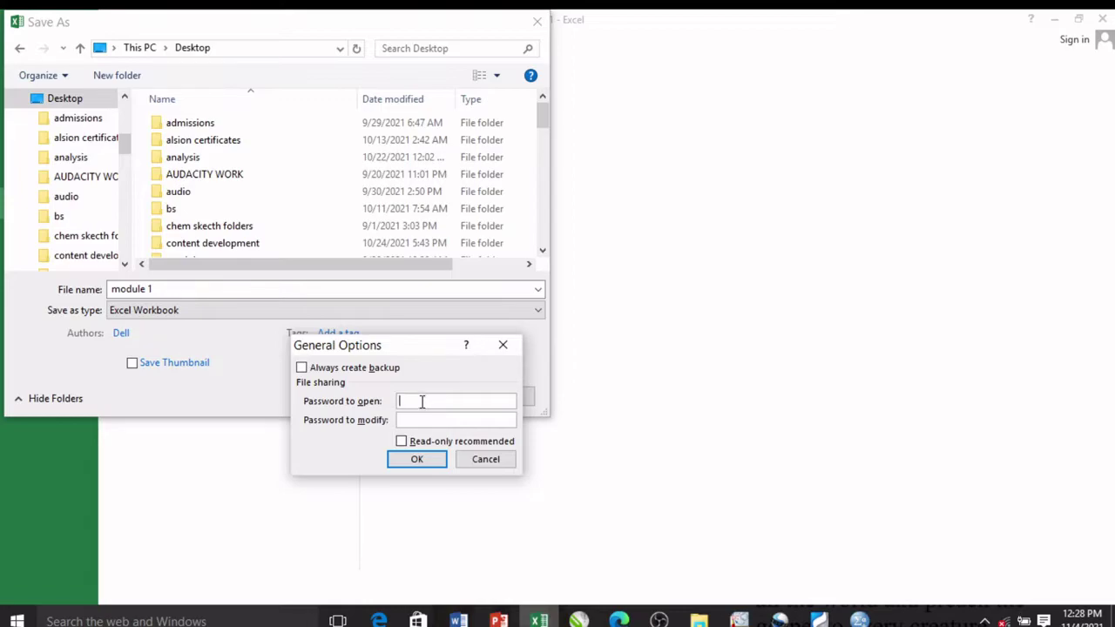
{"action": "type", "text": "12345678"}
{"action": "left_click", "coordinate": [418, 459]}
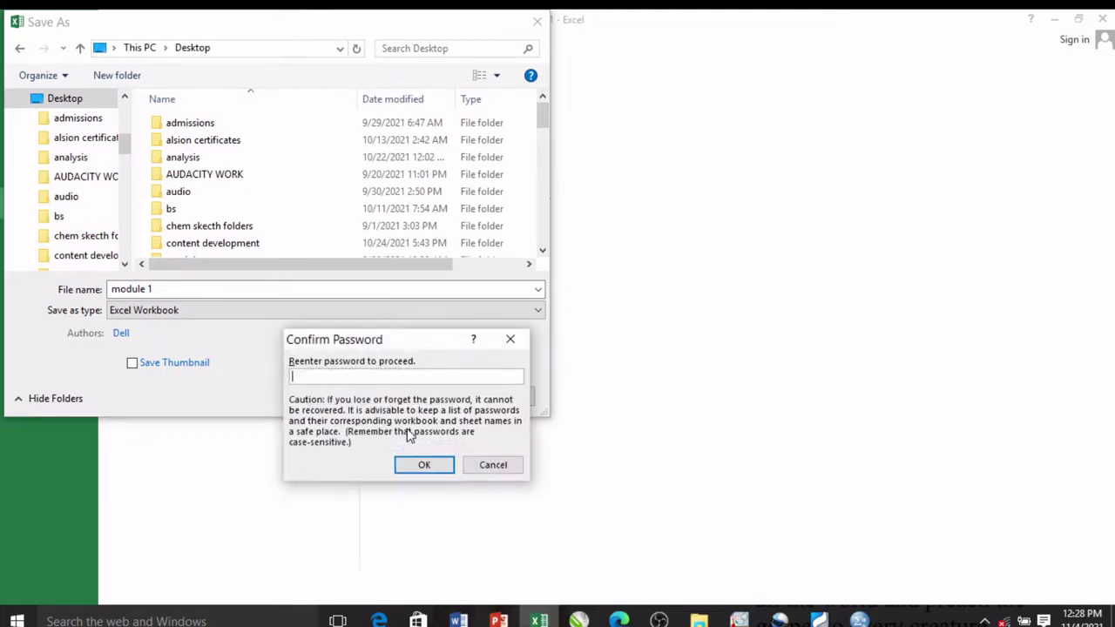
{"action": "type", "text": "12345678"}
{"action": "left_click", "coordinate": [424, 465]}
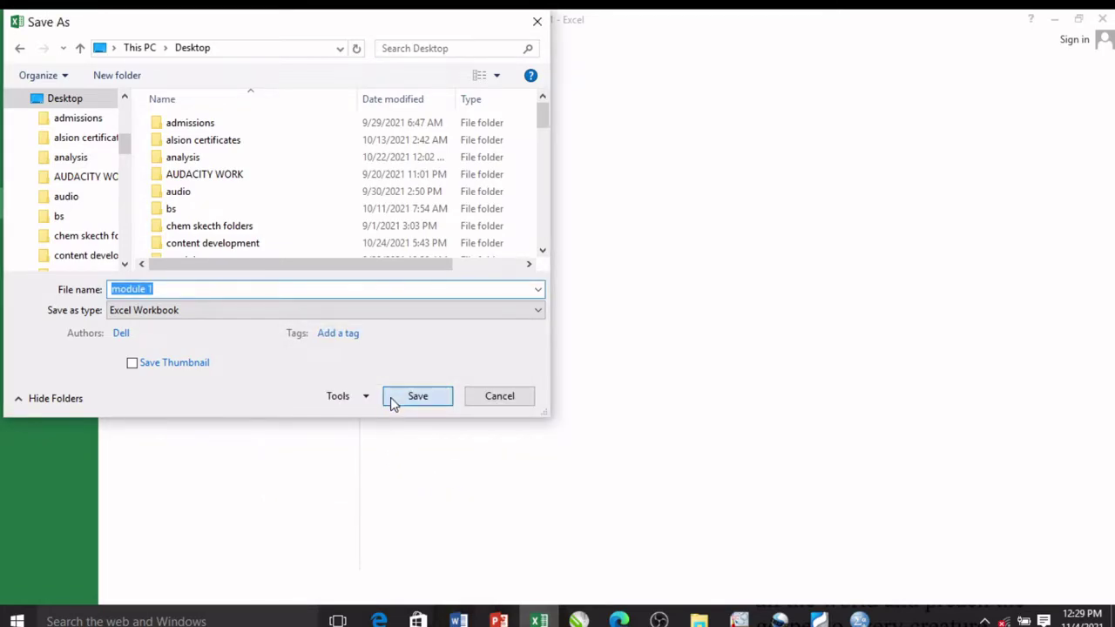
Step: Save the password-protected workbook as 'module 1' on the Desktop
{"action": "left_click", "coordinate": [393, 400]}
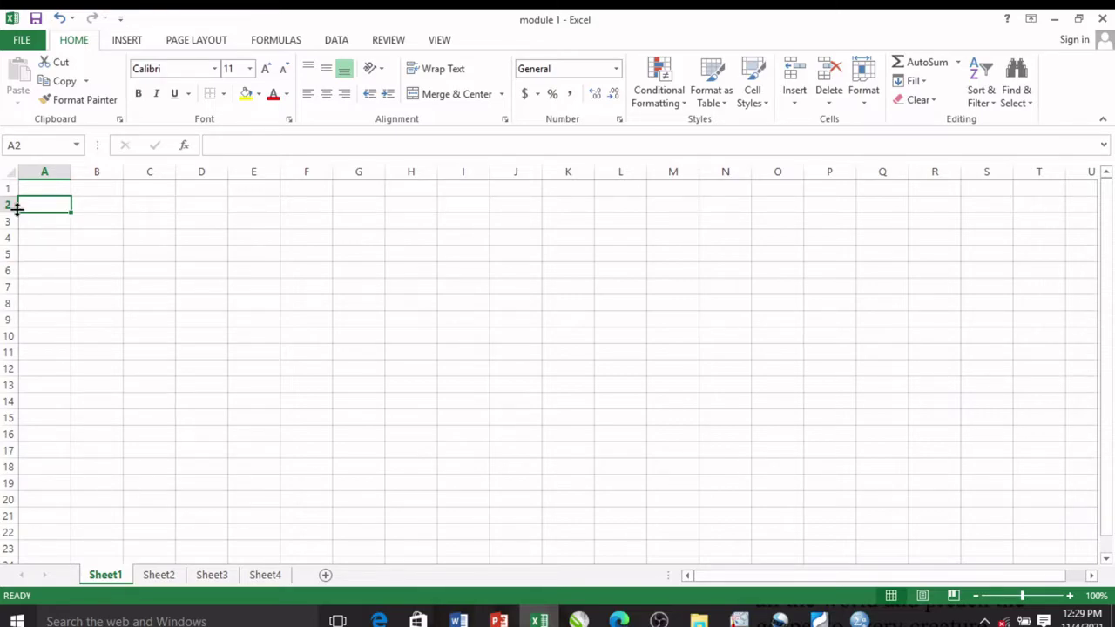
Step: Merge and centre A1:J6, then enter the title 'Maitakama Online Computer'
{"action": "left_click", "coordinate": [35, 188]}
{"action": "left_click_drag", "start_coordinate": [39, 187], "coordinate": [525, 262]}
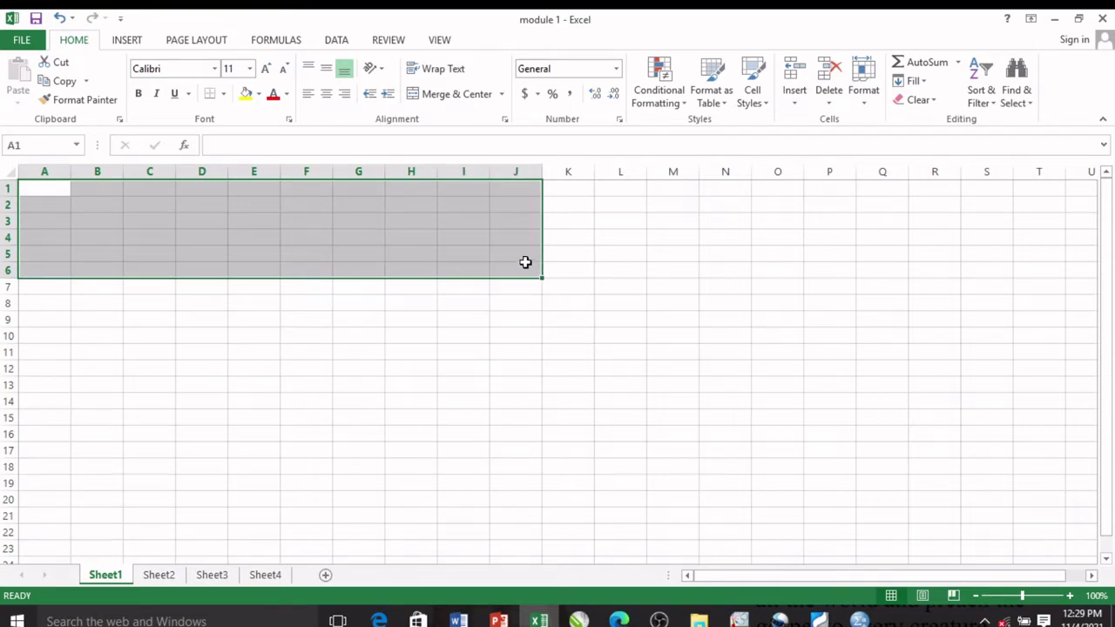
{"action": "left_click", "coordinate": [460, 95]}
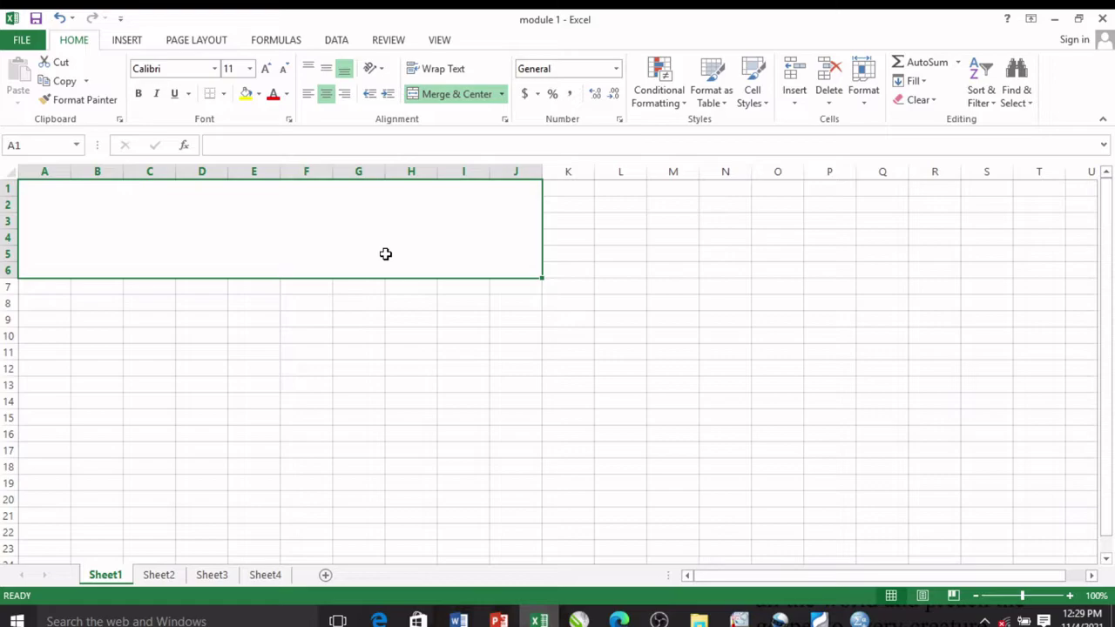
{"action": "type", "text": "Ma"}
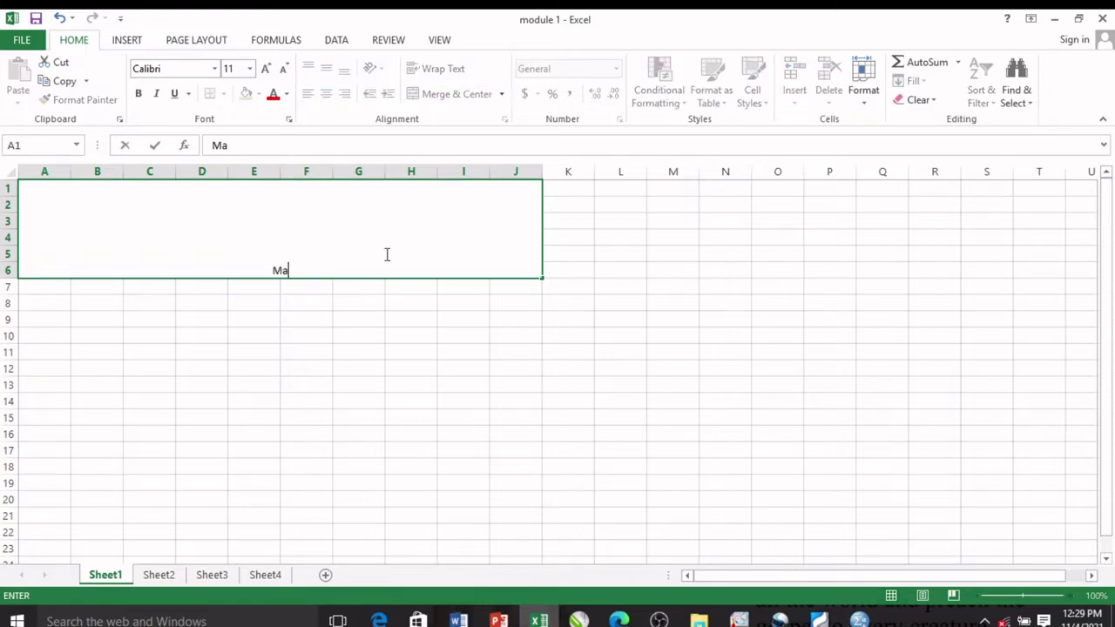
{"action": "type", "text": "ia"}
{"action": "key", "text": "BackSpace"}
{"action": "type", "text": "takama"}
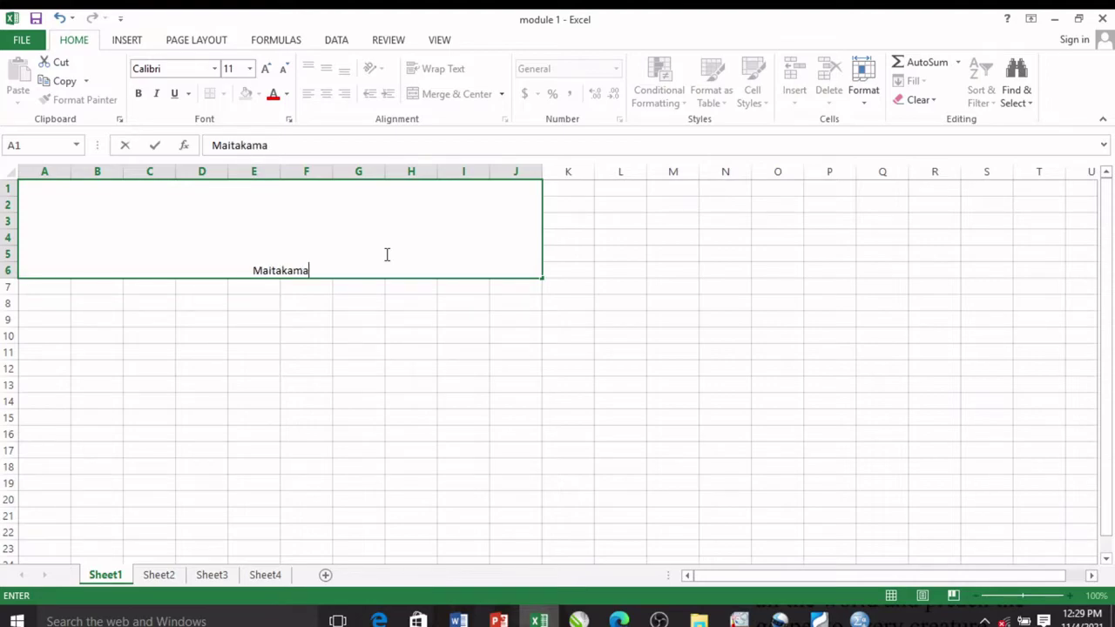
{"action": "type", "text": " Onl"}
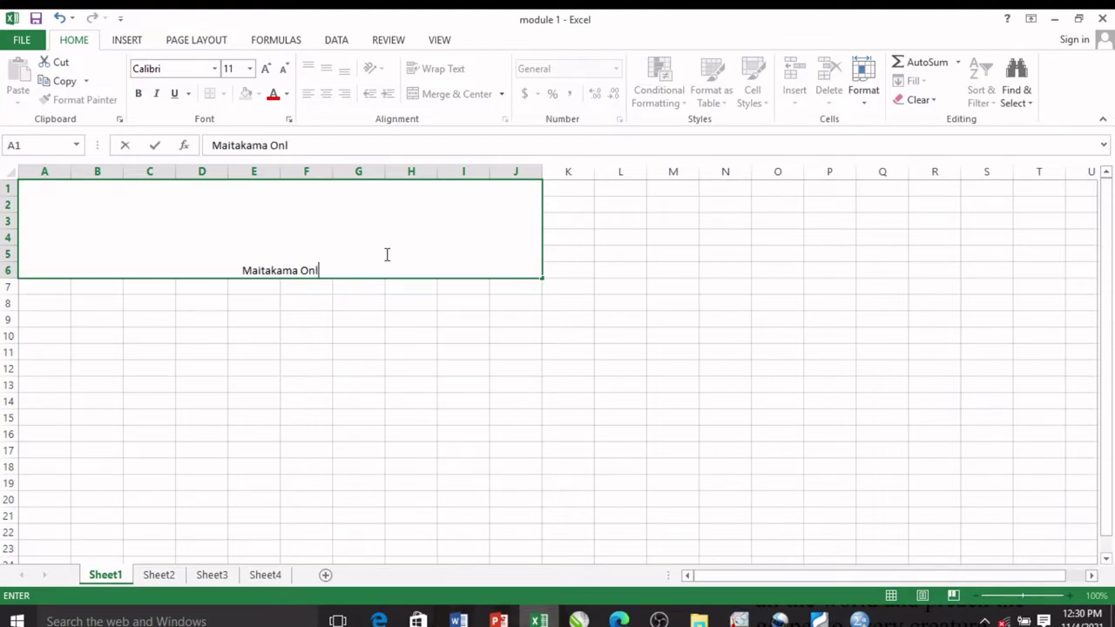
{"action": "type", "text": "ine Computer"}
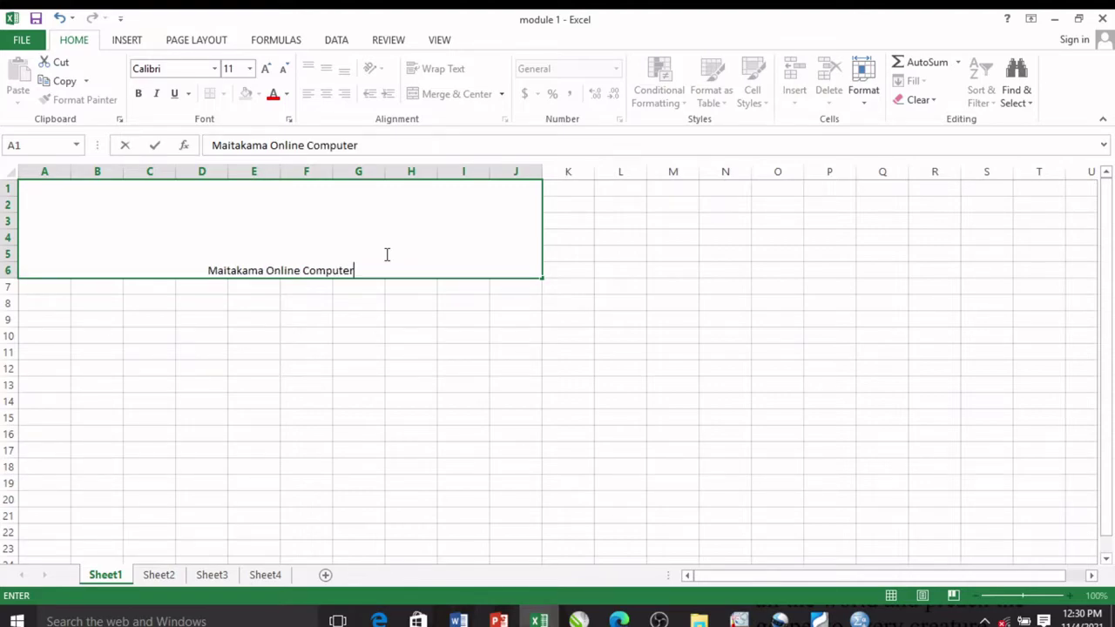
Step: Set the title text to font size 26
{"action": "left_click", "coordinate": [393, 277]}
{"action": "left_click_drag", "start_coordinate": [368, 274], "coordinate": [212, 269]}
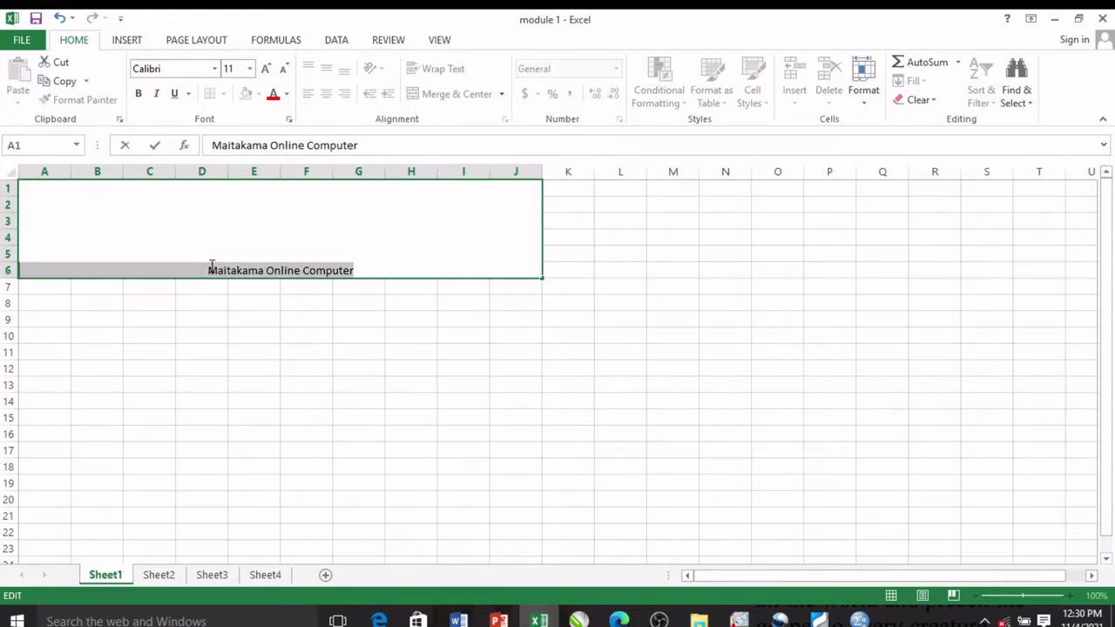
{"action": "left_click", "coordinate": [250, 68]}
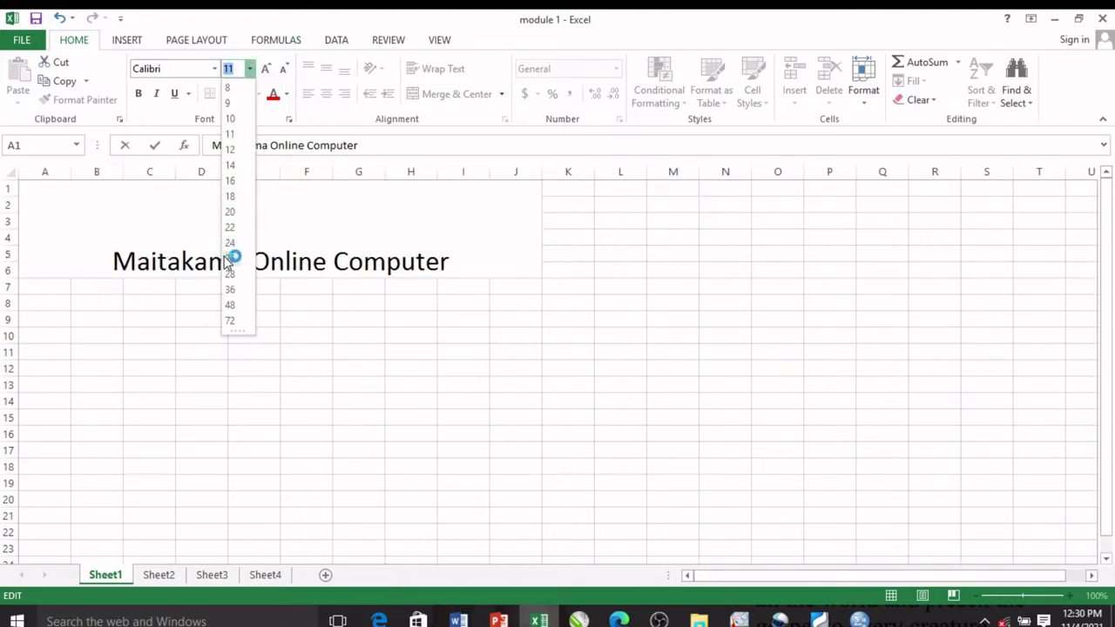
{"action": "left_click", "coordinate": [231, 257]}
{"action": "left_click", "coordinate": [473, 261]}
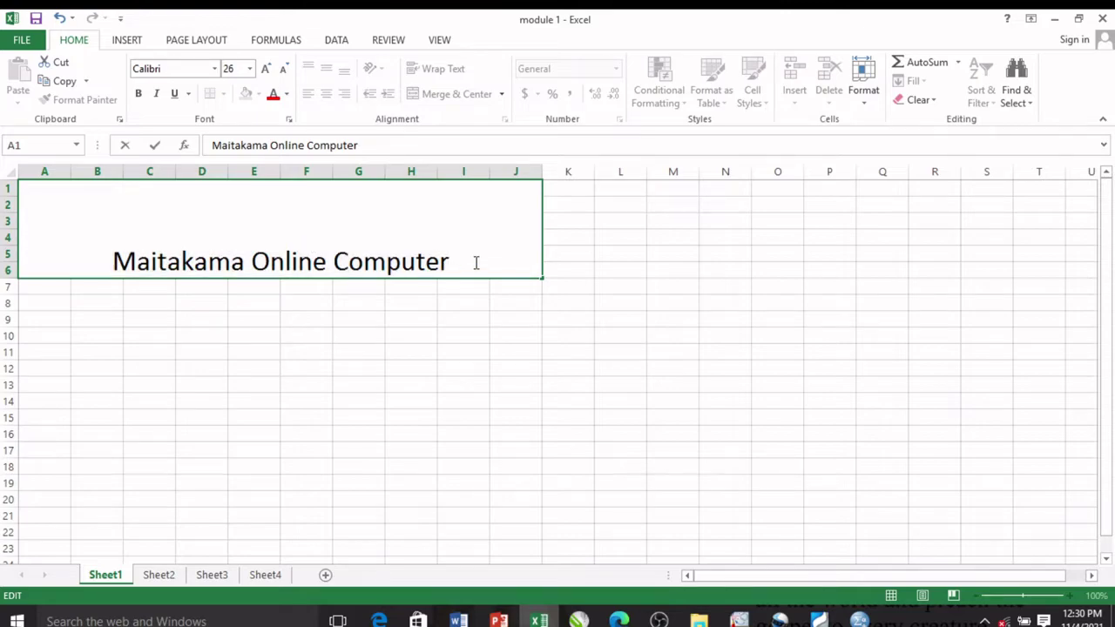
{"action": "left_click", "coordinate": [55, 288]}
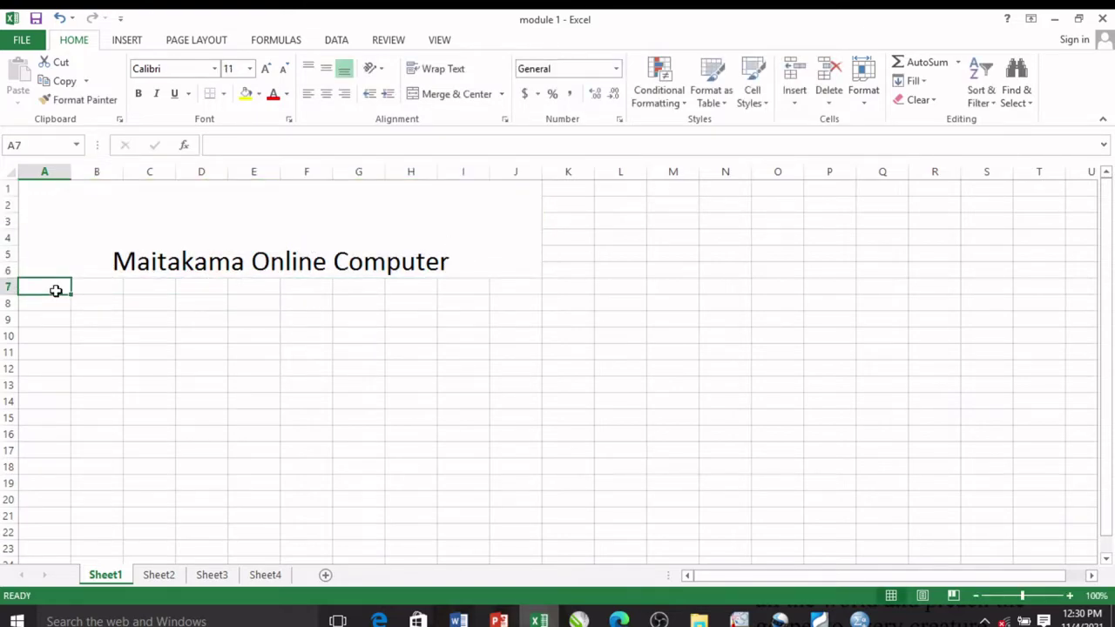
Step: Merge and centre A7:C7 and enter the heading 'scores'
{"action": "left_click_drag", "start_coordinate": [55, 288], "coordinate": [149, 287]}
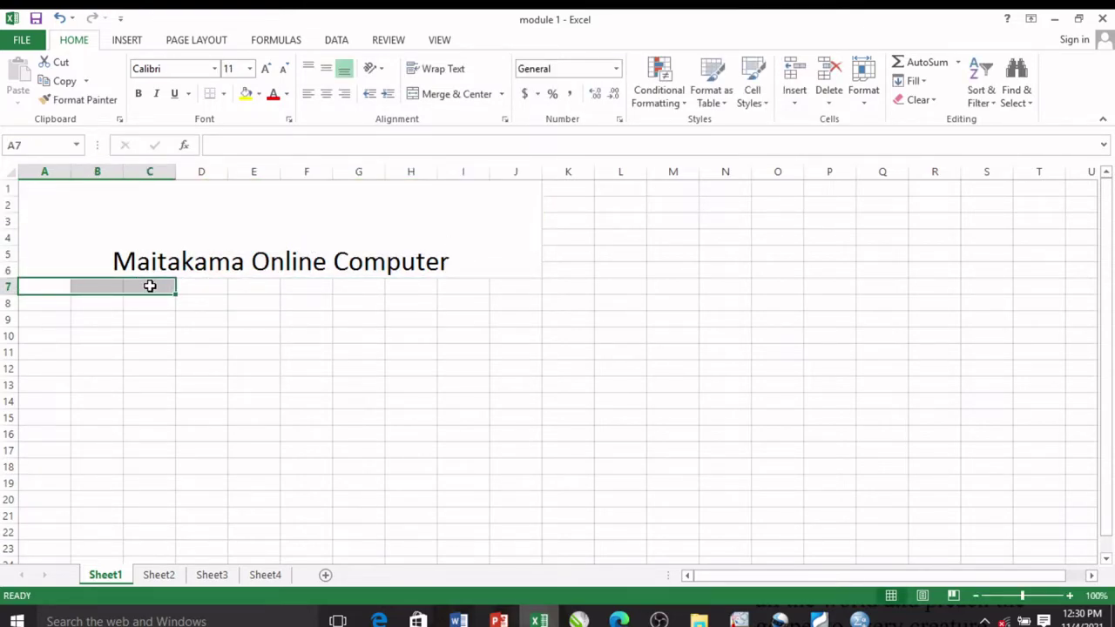
{"action": "left_click", "coordinate": [440, 94]}
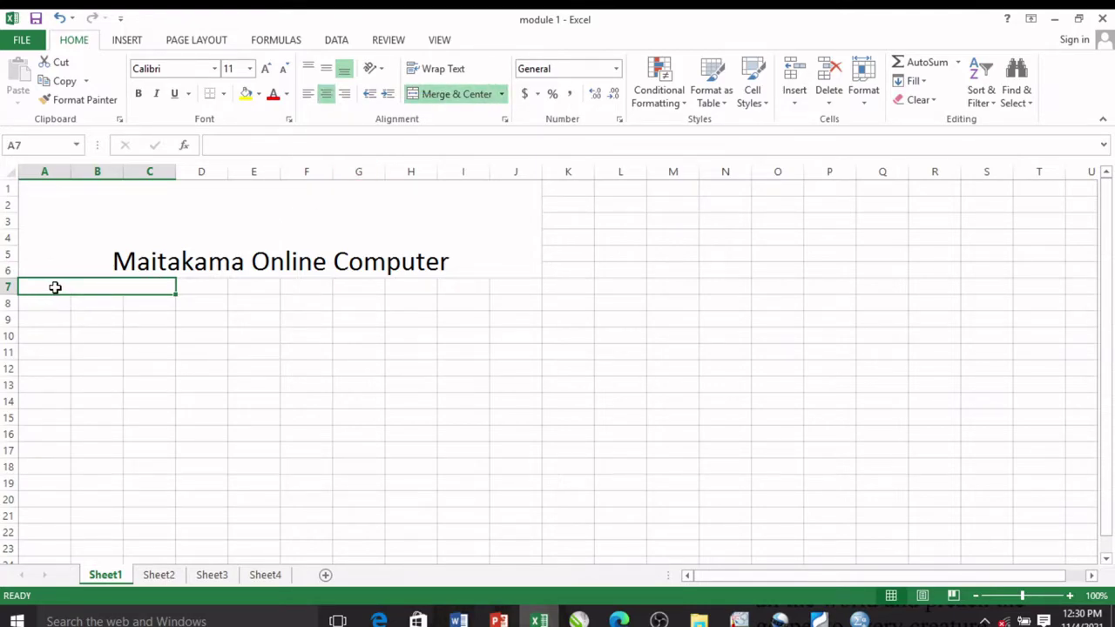
{"action": "type", "text": "e"}
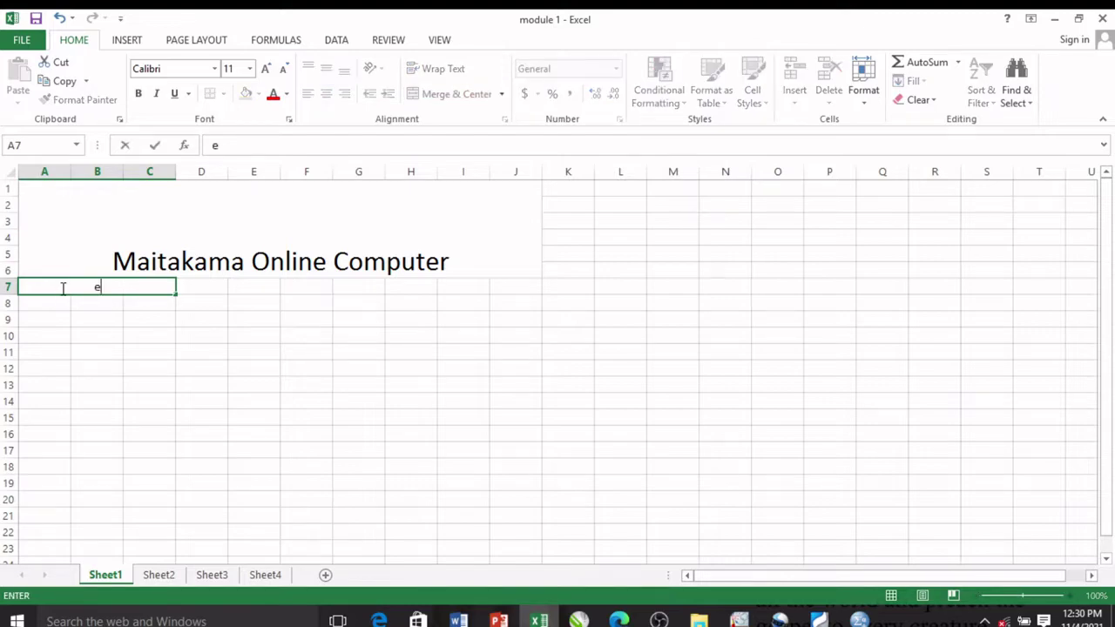
{"action": "key", "text": "BackSpace"}
{"action": "type", "text": "scores"}
{"action": "left_click", "coordinate": [60, 306]}
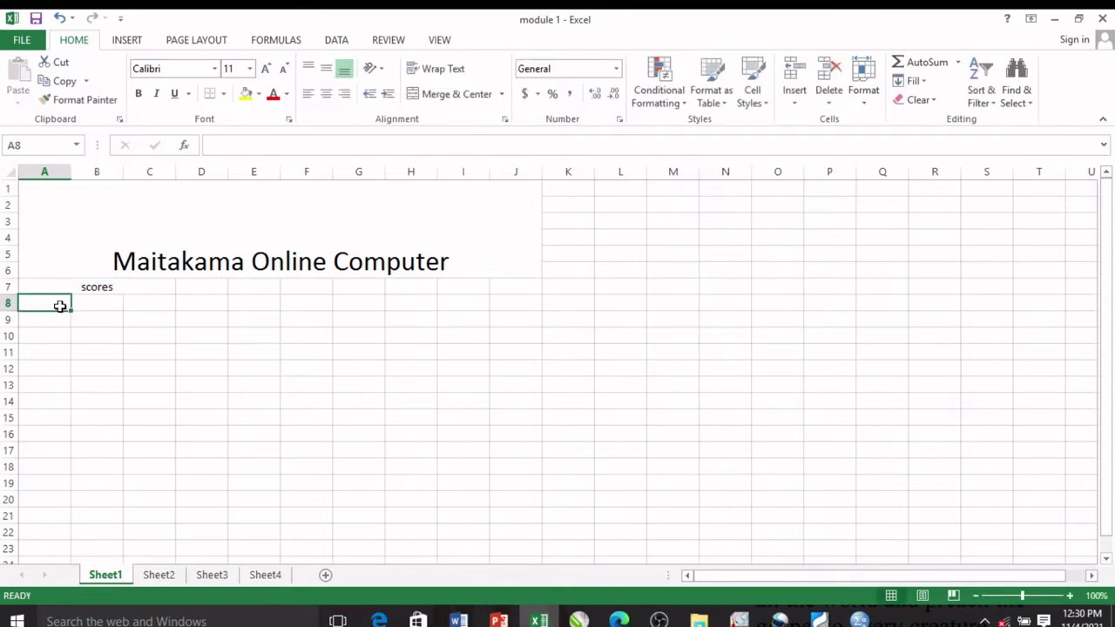
Step: Enter the column headings test, exams and total in A8, B8 and C8
{"action": "type", "text": "test"}
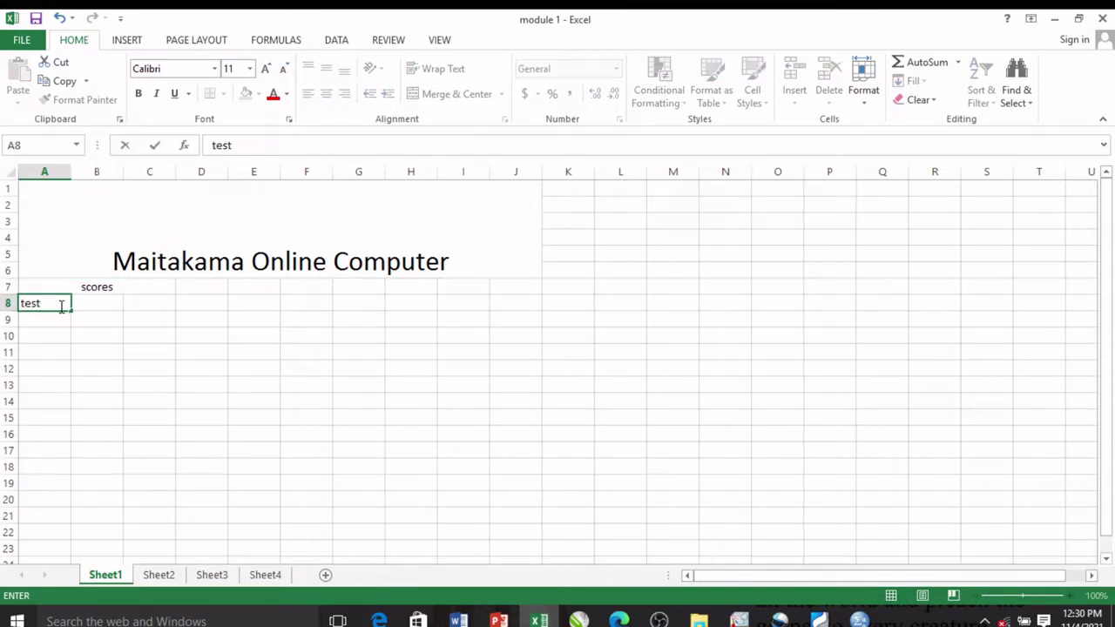
{"action": "key", "text": "Tab"}
{"action": "type", "text": "exams"}
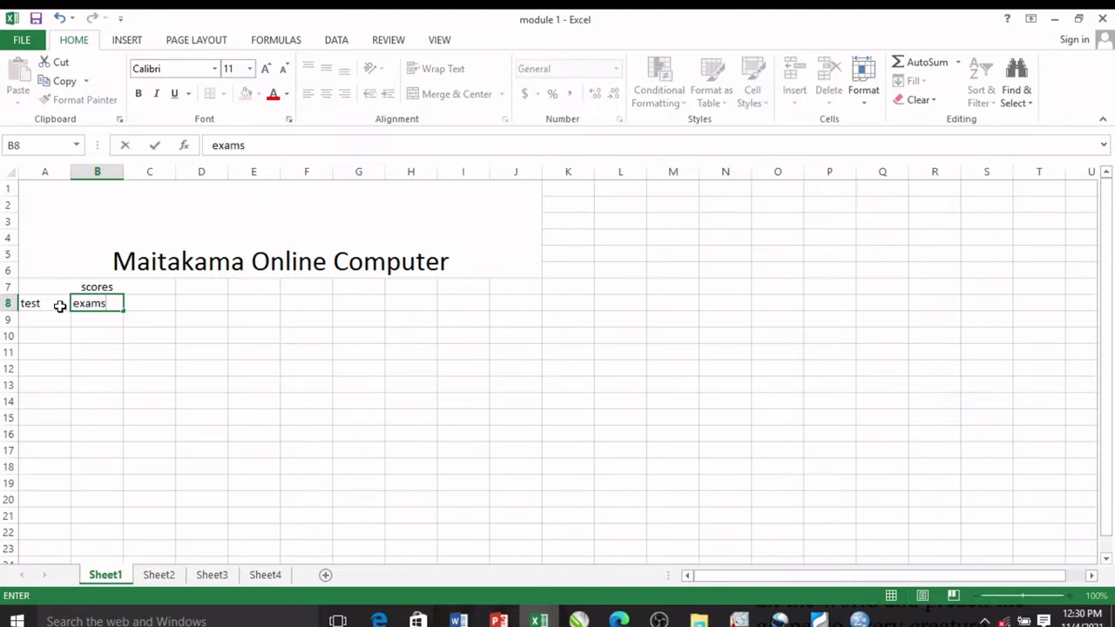
{"action": "key", "text": "Tab"}
{"action": "type", "text": "total"}
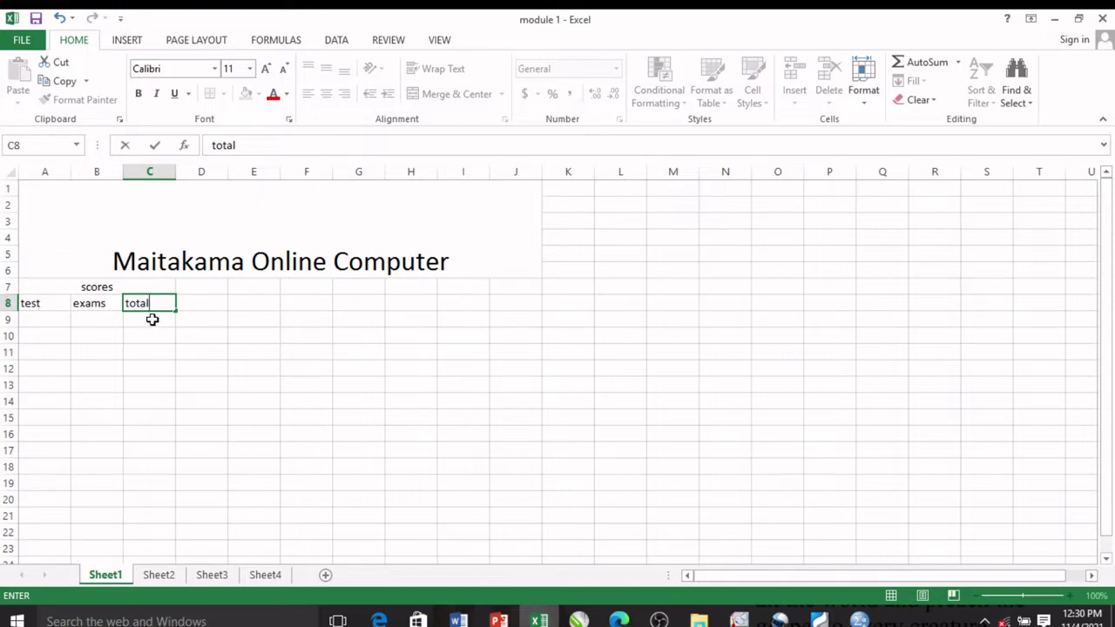
{"action": "left_click_drag", "start_coordinate": [232, 334], "coordinate": [229, 320]}
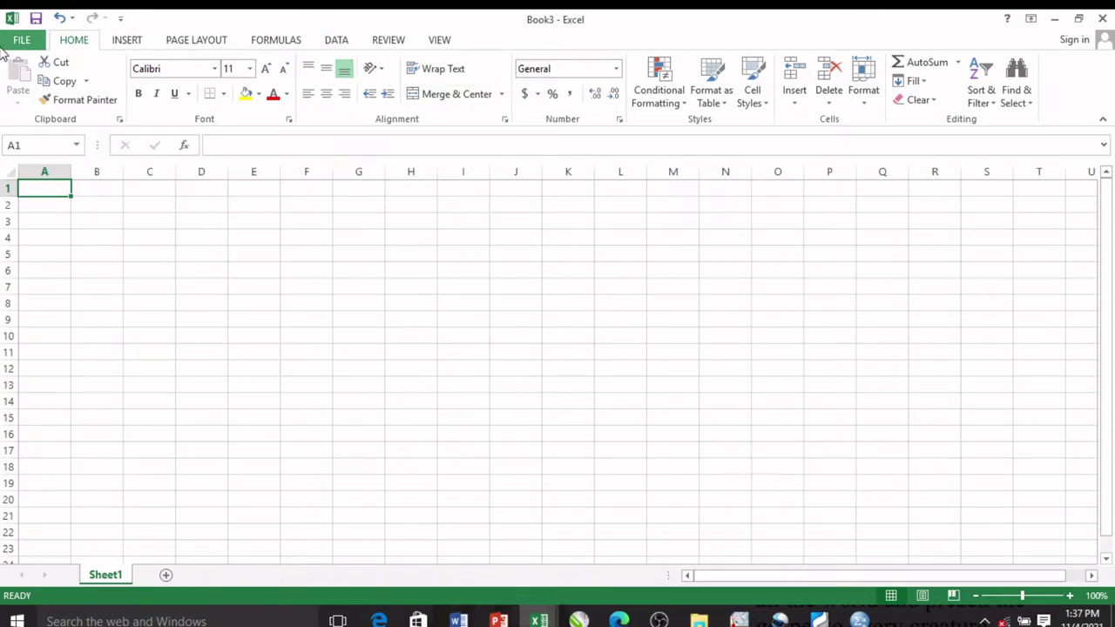
Step: Reopen module 1 from Recent Workbooks and enter its open password
{"action": "left_click", "coordinate": [33, 41]}
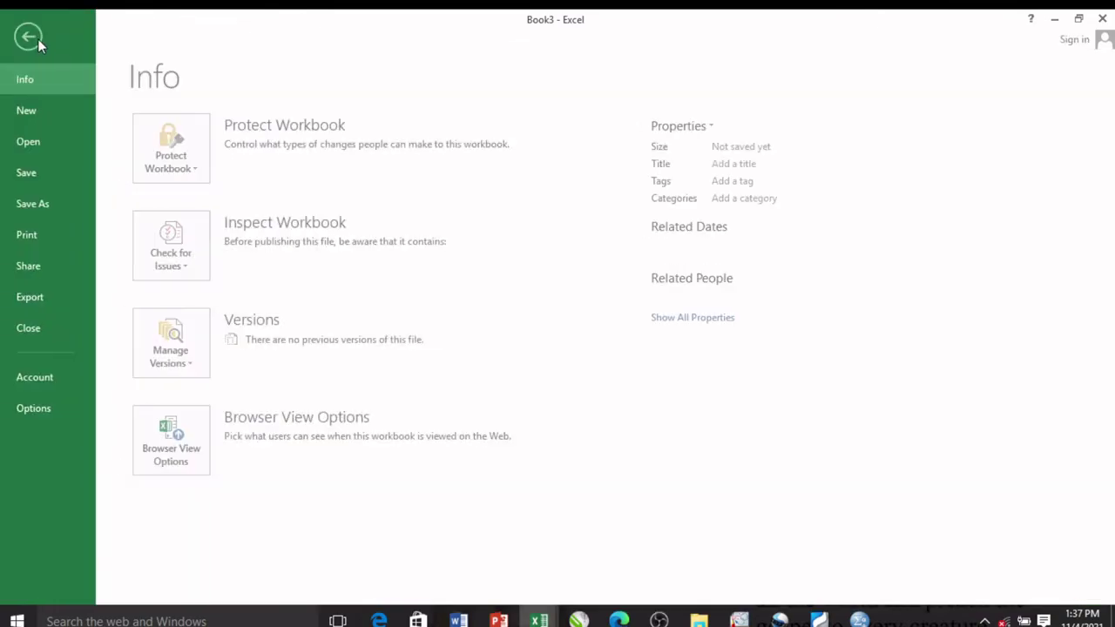
{"action": "left_click", "coordinate": [46, 138]}
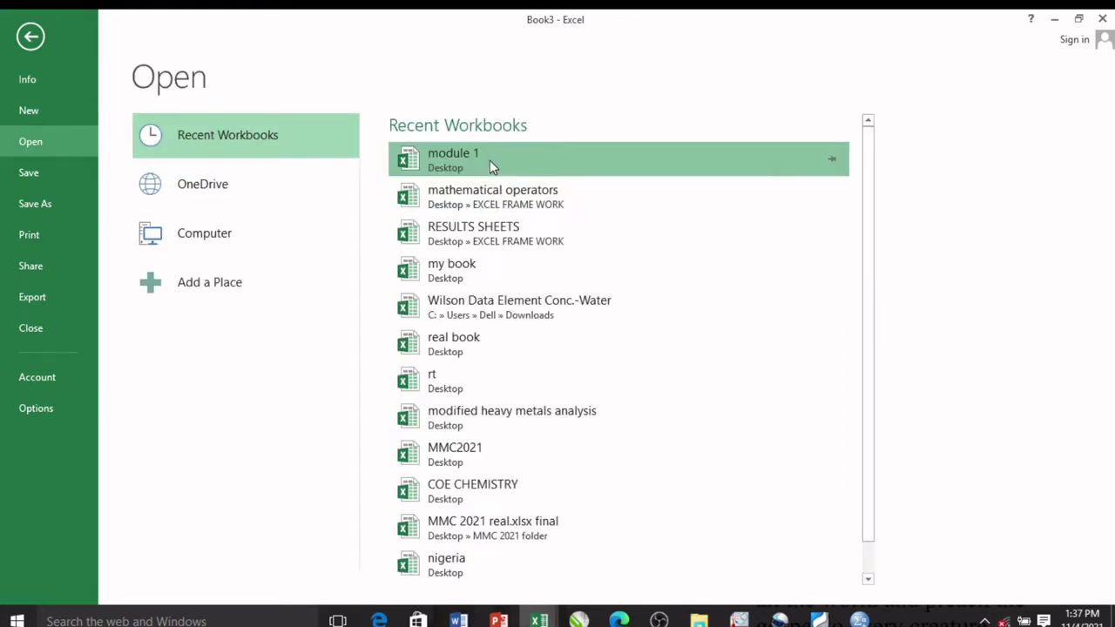
{"action": "left_click", "coordinate": [490, 160]}
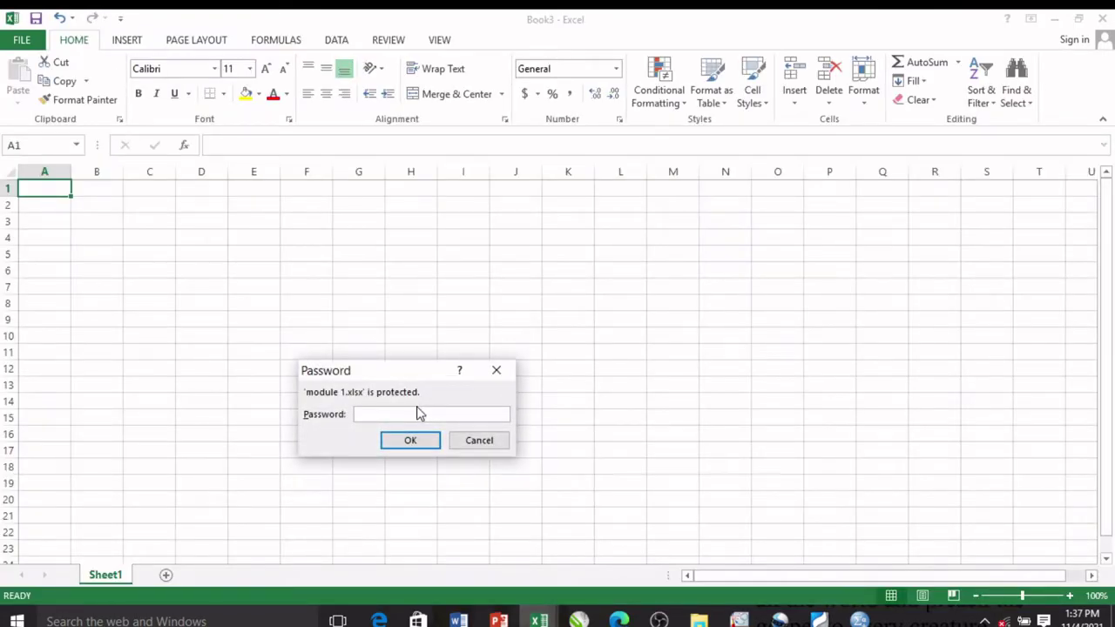
{"action": "type", "text": "••••••••"}
{"action": "left_click", "coordinate": [426, 444]}
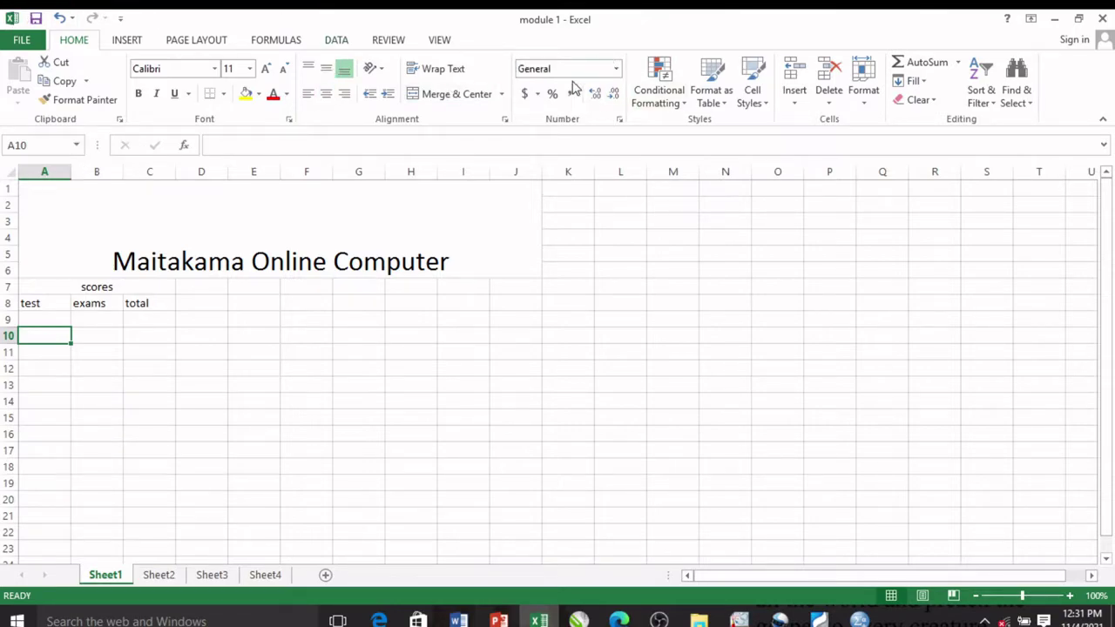
Step: Type the heading Amount in H7 and widen column H
{"action": "left_click", "coordinate": [619, 121]}
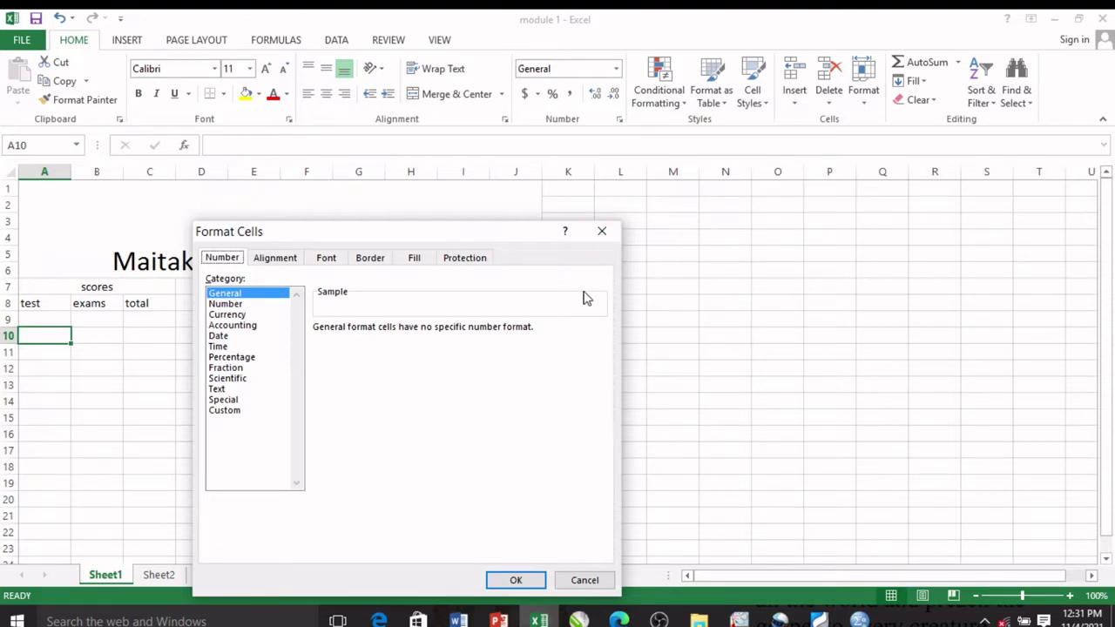
{"action": "left_click", "coordinate": [600, 234]}
{"action": "left_click", "coordinate": [408, 287]}
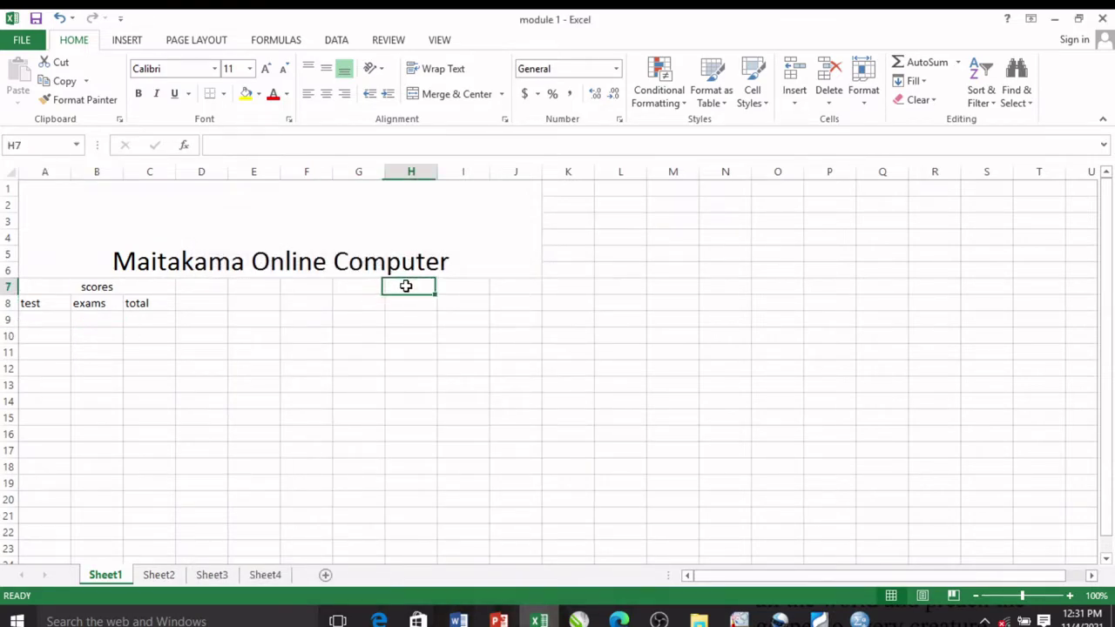
{"action": "type", "text": "Amount"}
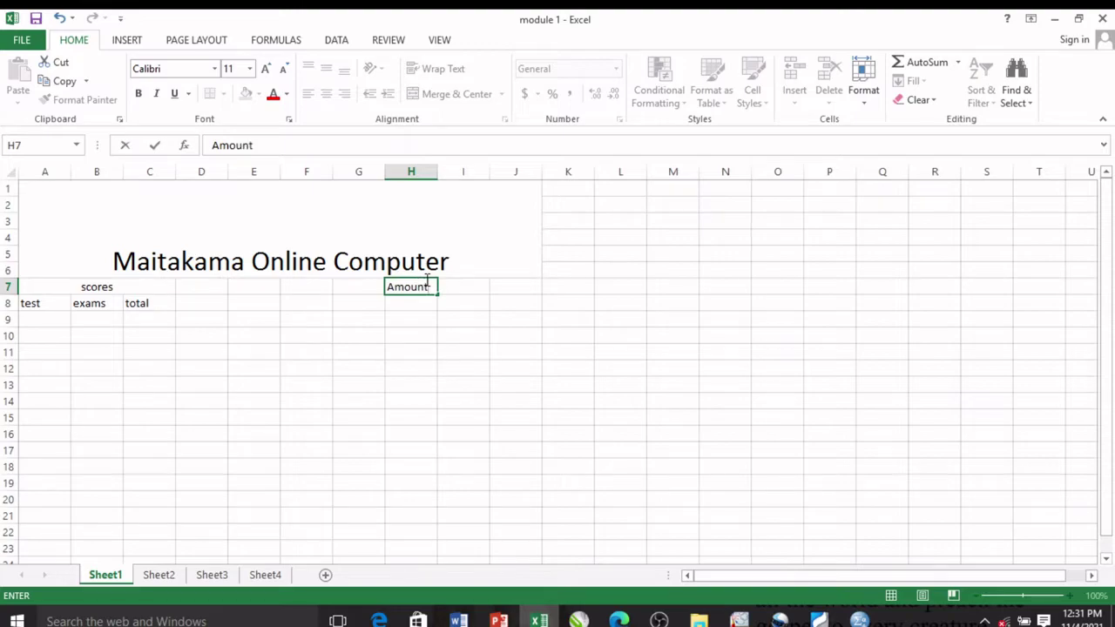
{"action": "left_click", "coordinate": [436, 166]}
{"action": "left_click_drag", "start_coordinate": [438, 169], "coordinate": [518, 185]}
Step: Apply Currency format with the NGN symbol and 2 decimals to H8:H23
{"action": "left_click", "coordinate": [493, 309]}
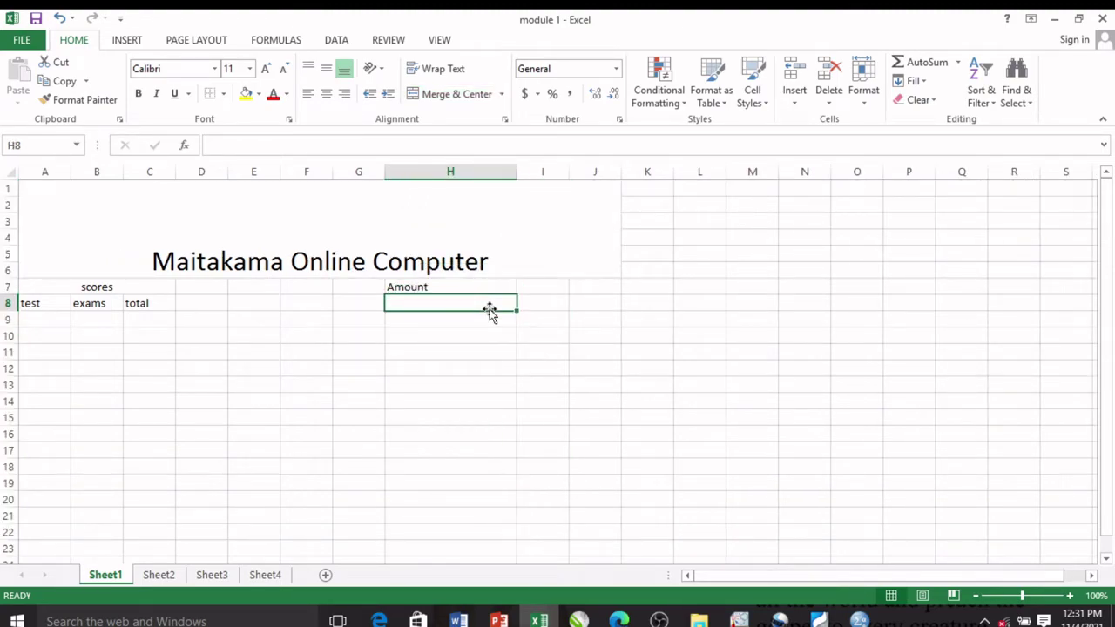
{"action": "key", "text": "shift+Down"}
{"action": "key", "text": "shift+Down"}
{"action": "key", "text": "shift+Down"}
{"action": "key", "text": "shift+Down"}
{"action": "key", "text": "shift+Down"}
{"action": "key", "text": "shift+Down"}
{"action": "key", "text": "shift+Down"}
{"action": "key", "text": "shift+Down"}
{"action": "key", "text": "shift+Down"}
{"action": "key", "text": "shift+Down"}
{"action": "key", "text": "shift+Down"}
{"action": "key", "text": "shift+Down"}
{"action": "key", "text": "shift+Down"}
{"action": "key", "text": "shift+Down"}
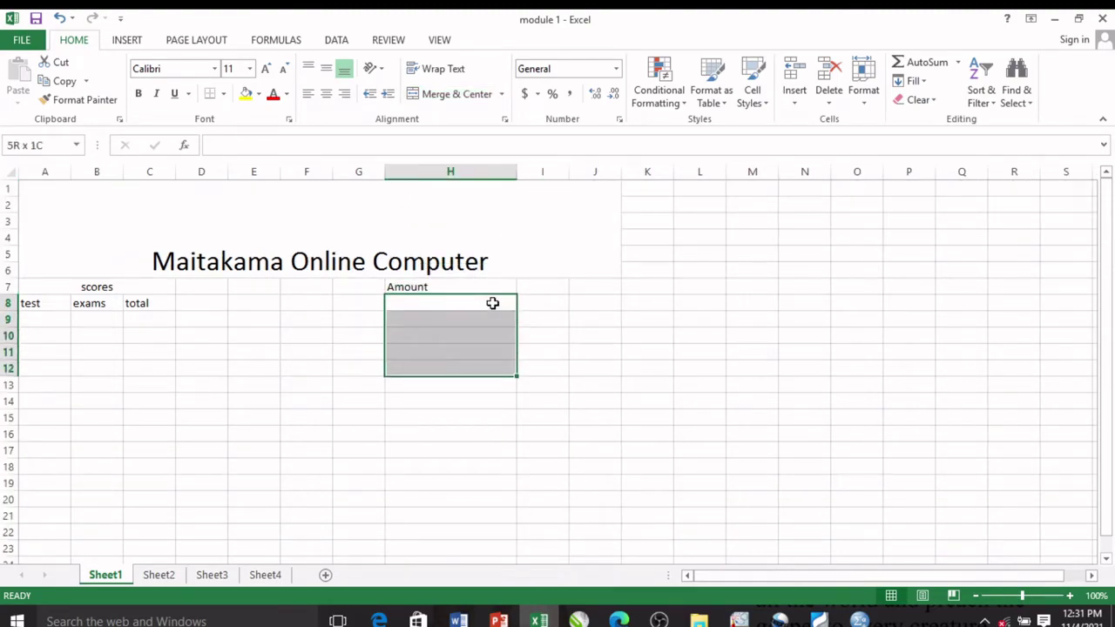
{"action": "key", "text": "shift+Down"}
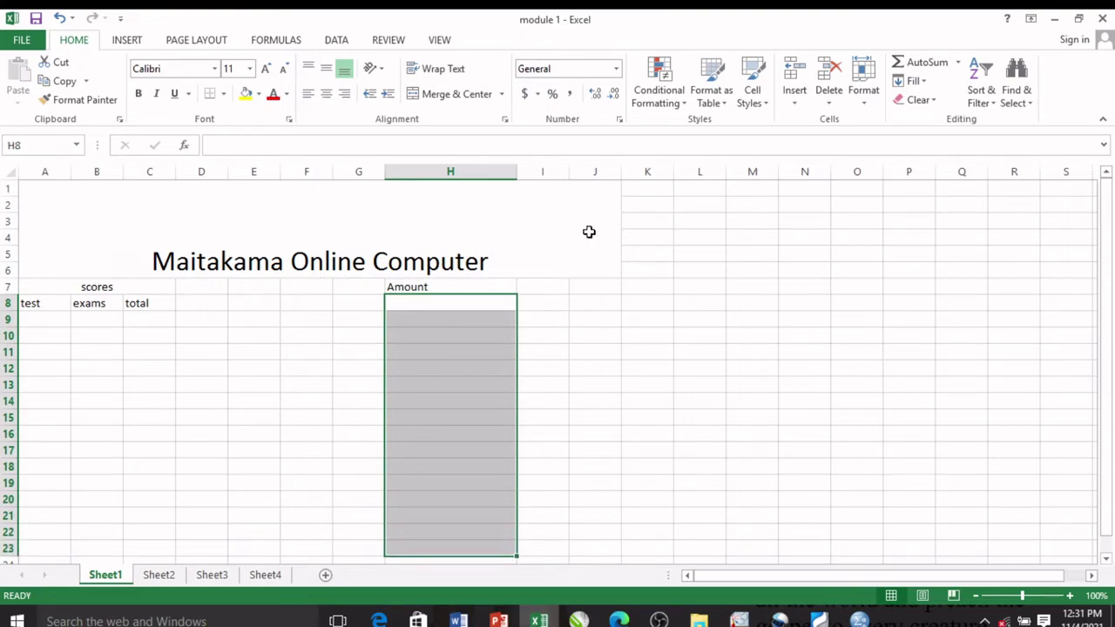
{"action": "left_click", "coordinate": [619, 121]}
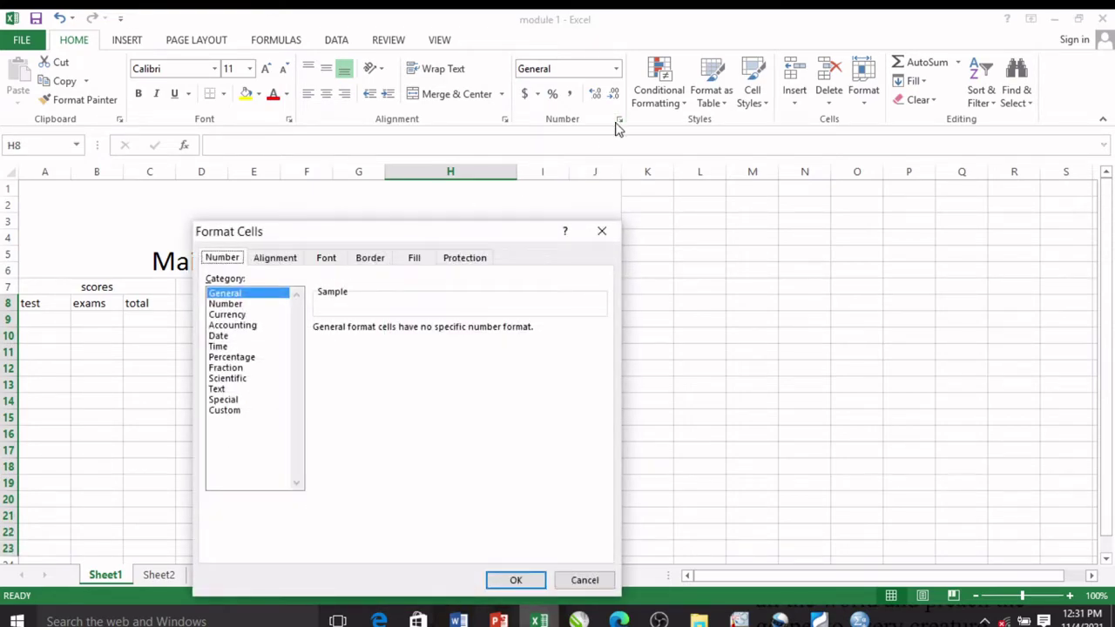
{"action": "left_click", "coordinate": [230, 315]}
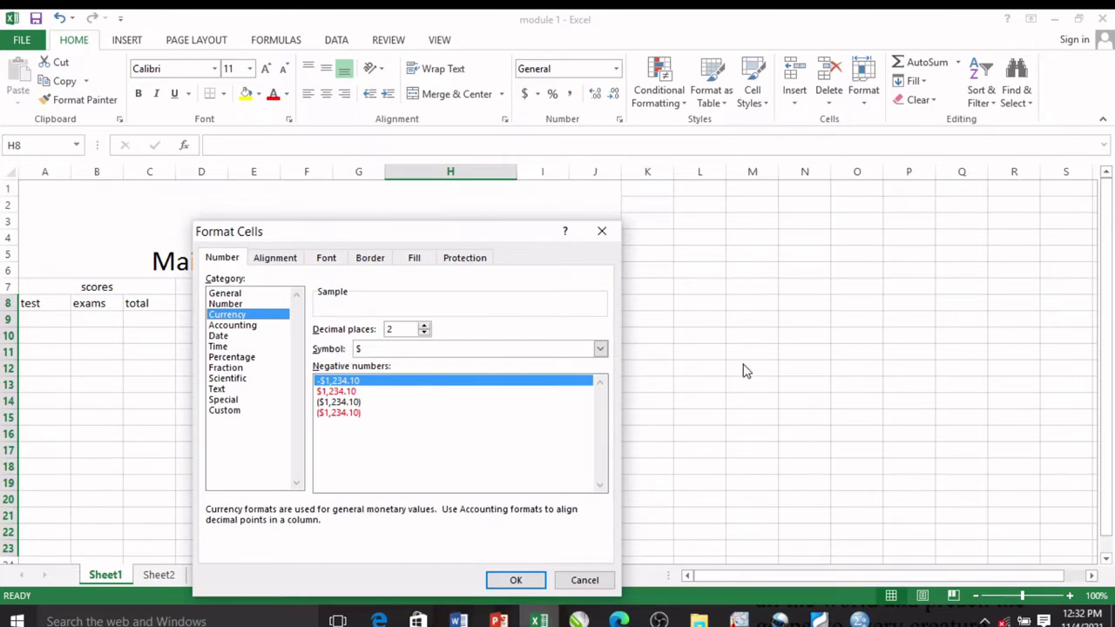
{"action": "left_click", "coordinate": [599, 350]}
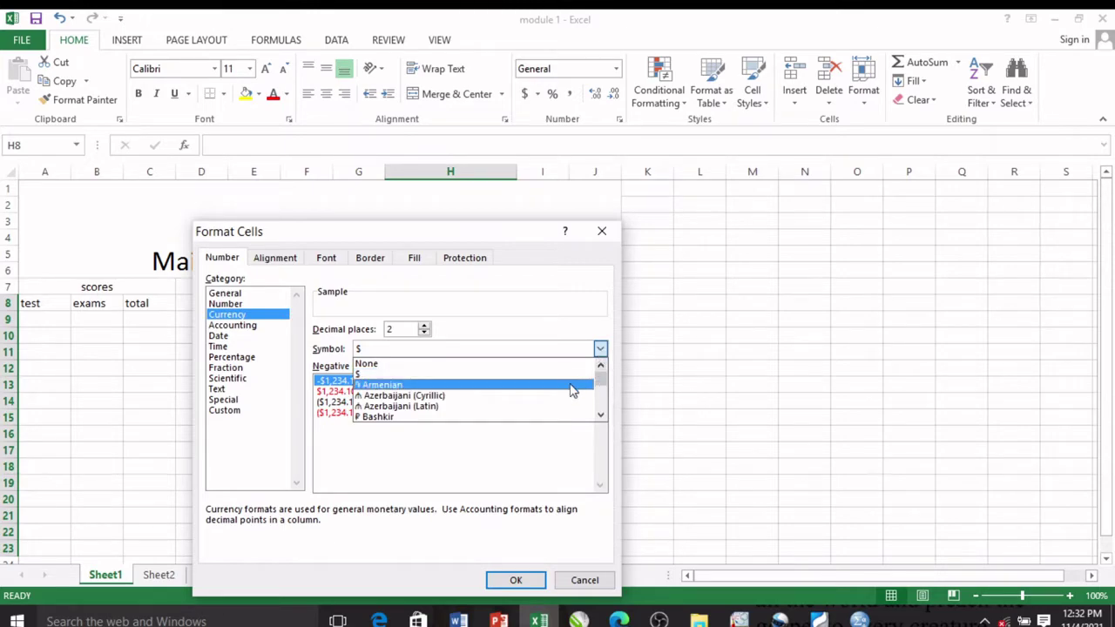
{"action": "key", "text": "n"}
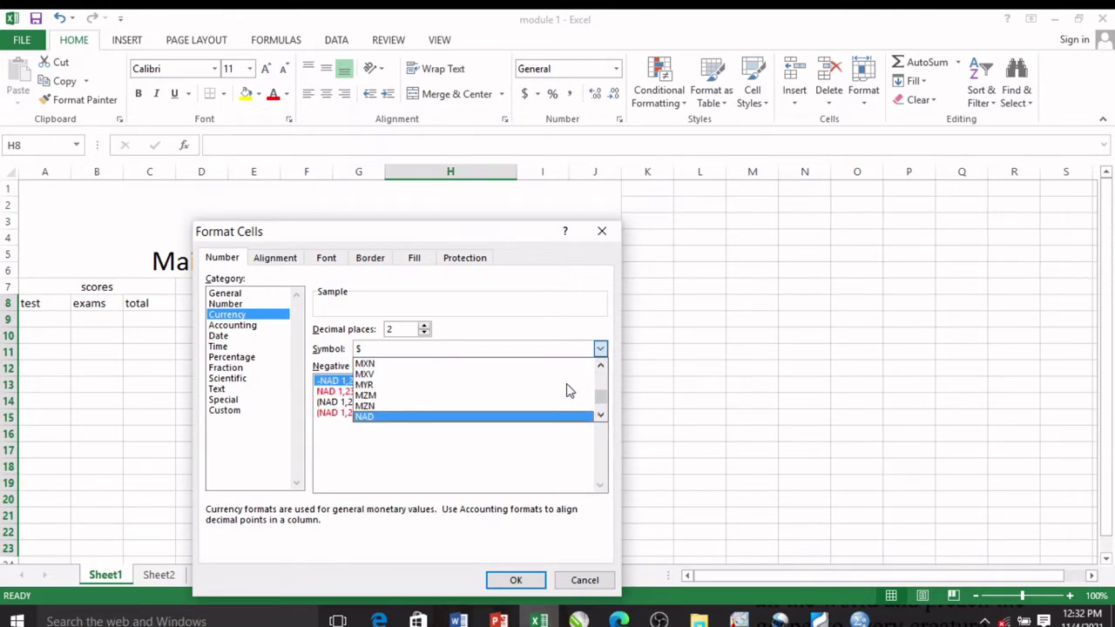
{"action": "key", "text": "Down"}
{"action": "key", "text": "Return"}
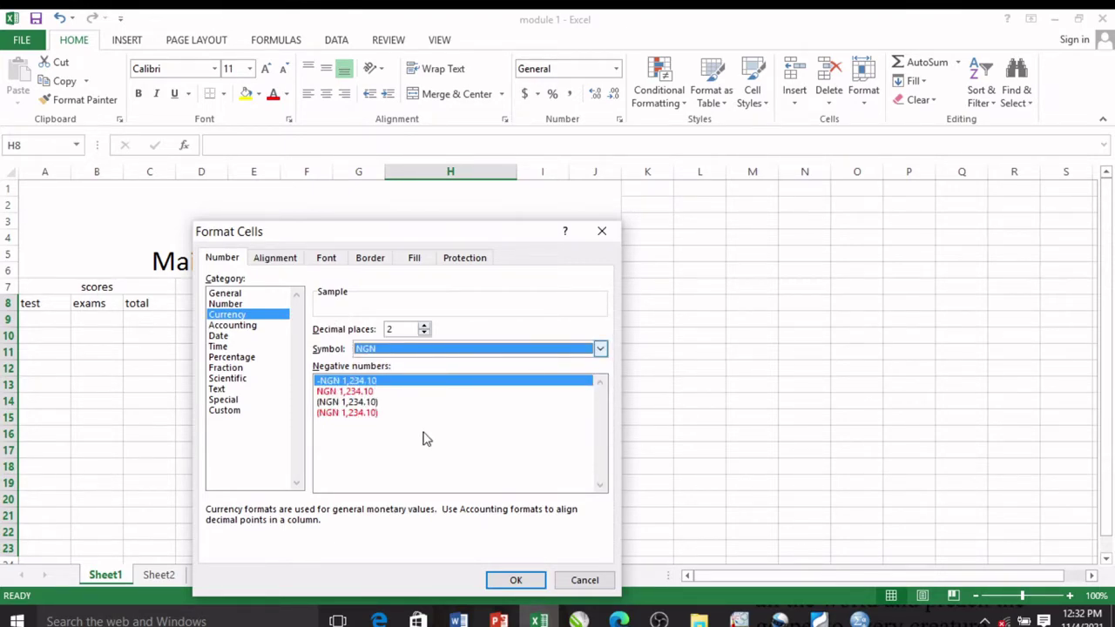
{"action": "left_click", "coordinate": [513, 584]}
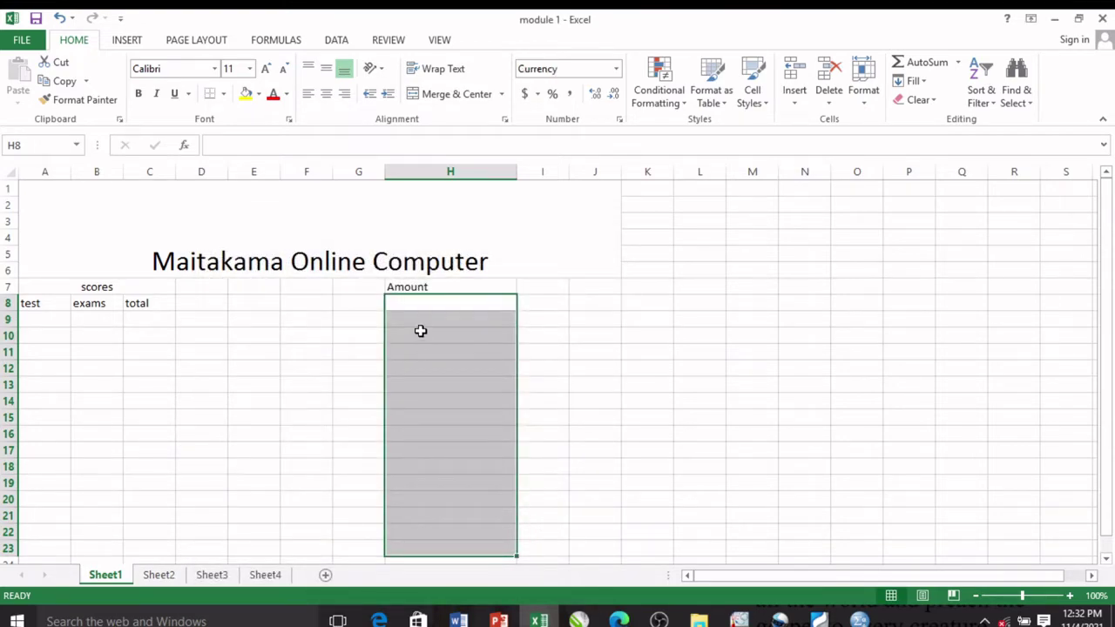
{"action": "left_click", "coordinate": [424, 303]}
Step: Enter the amounts 100, 340 and 450 in H8, H9 and H10
{"action": "type", "text": "100"}
{"action": "key", "text": "Return"}
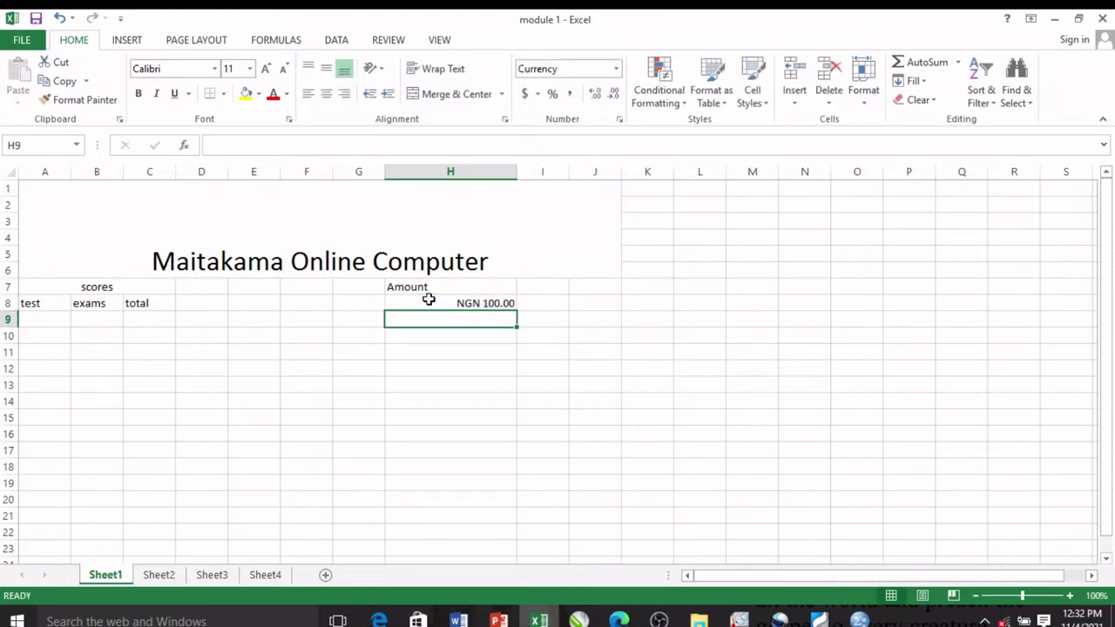
{"action": "type", "text": "340"}
{"action": "key", "text": "Return"}
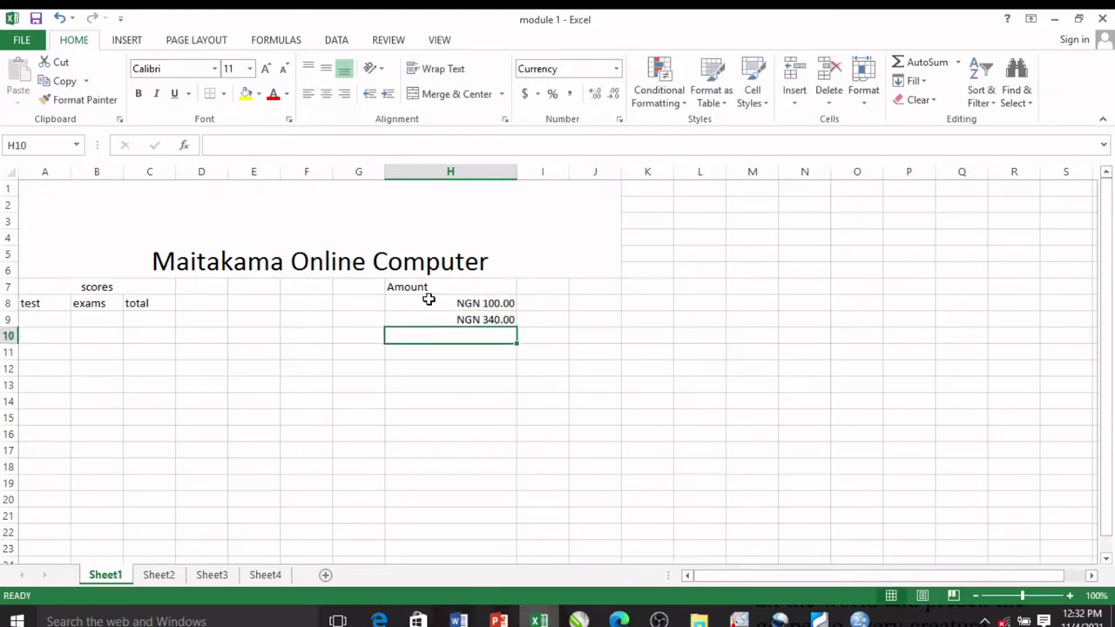
{"action": "type", "text": "450"}
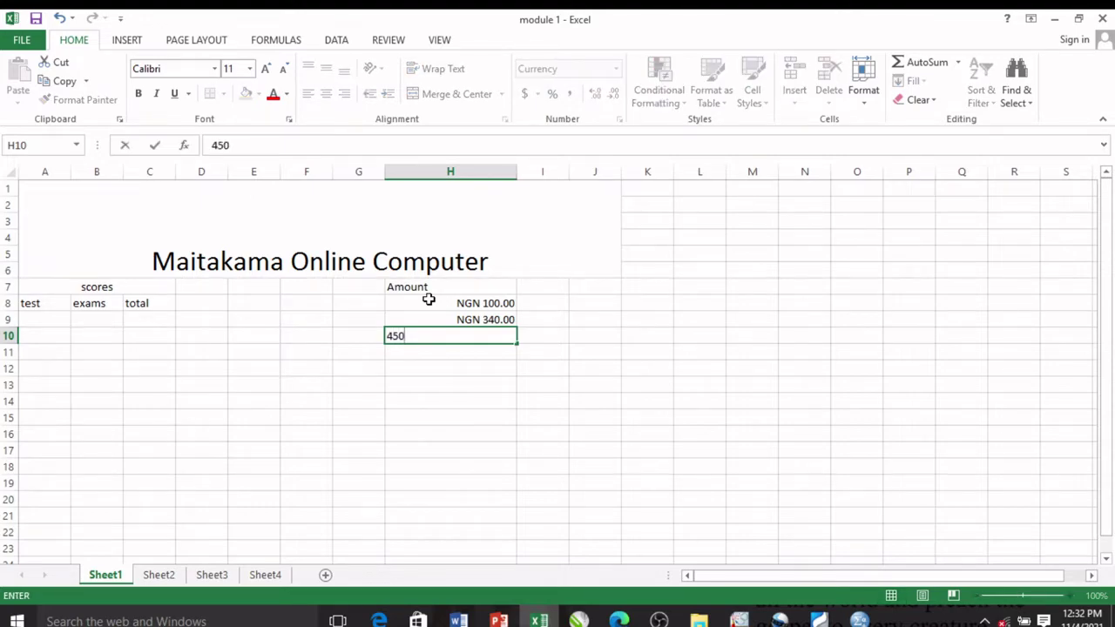
{"action": "key", "text": "Return"}
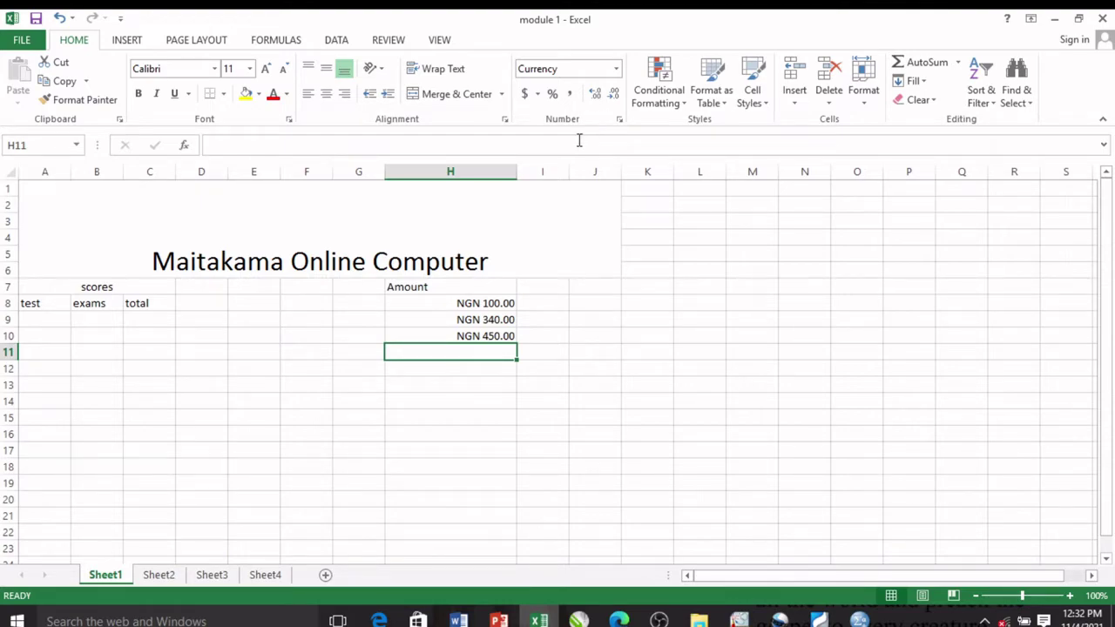
{"action": "left_click", "coordinate": [462, 303]}
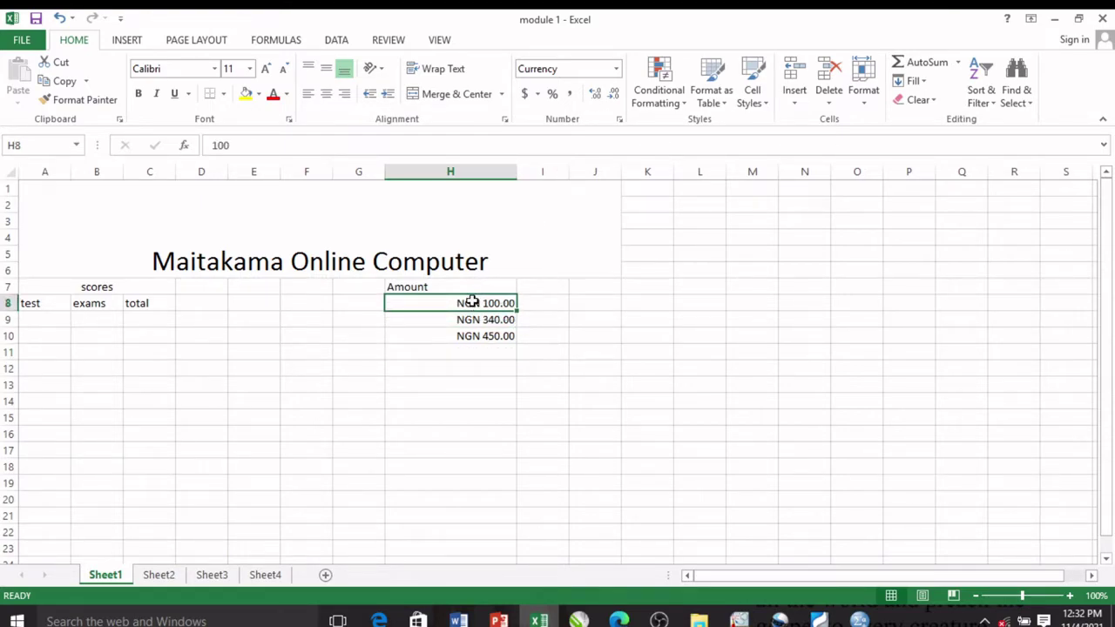
Step: Adjust the decimals on H8:H10 so amounts show as NGN 100, NGN 340 and NGN 450
{"action": "left_click_drag", "start_coordinate": [471, 301], "coordinate": [471, 337]}
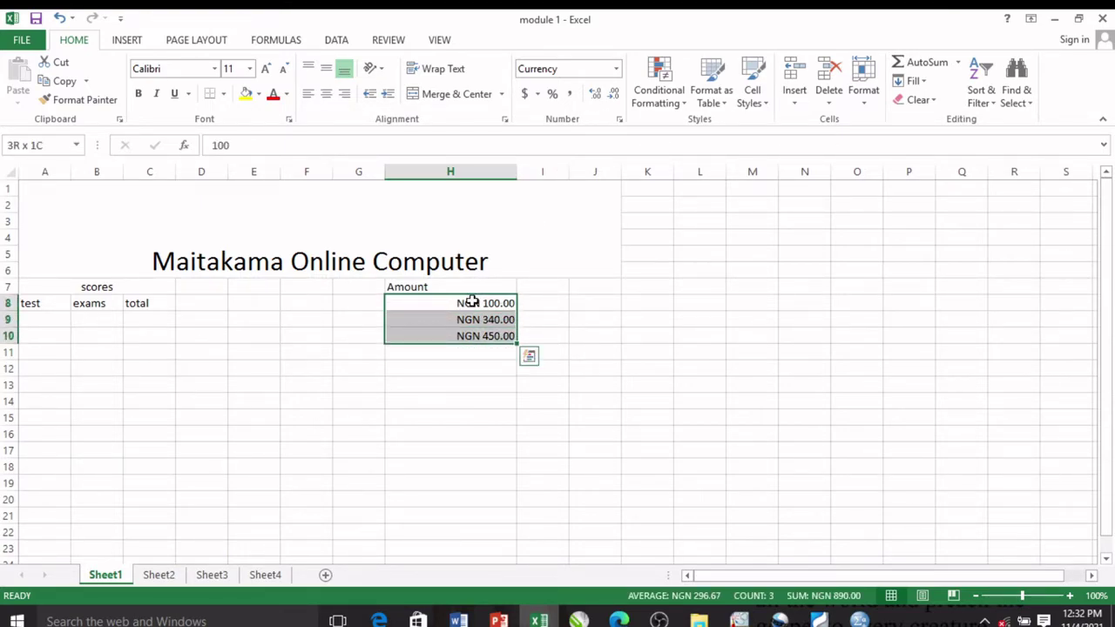
{"action": "left_click", "coordinate": [595, 96]}
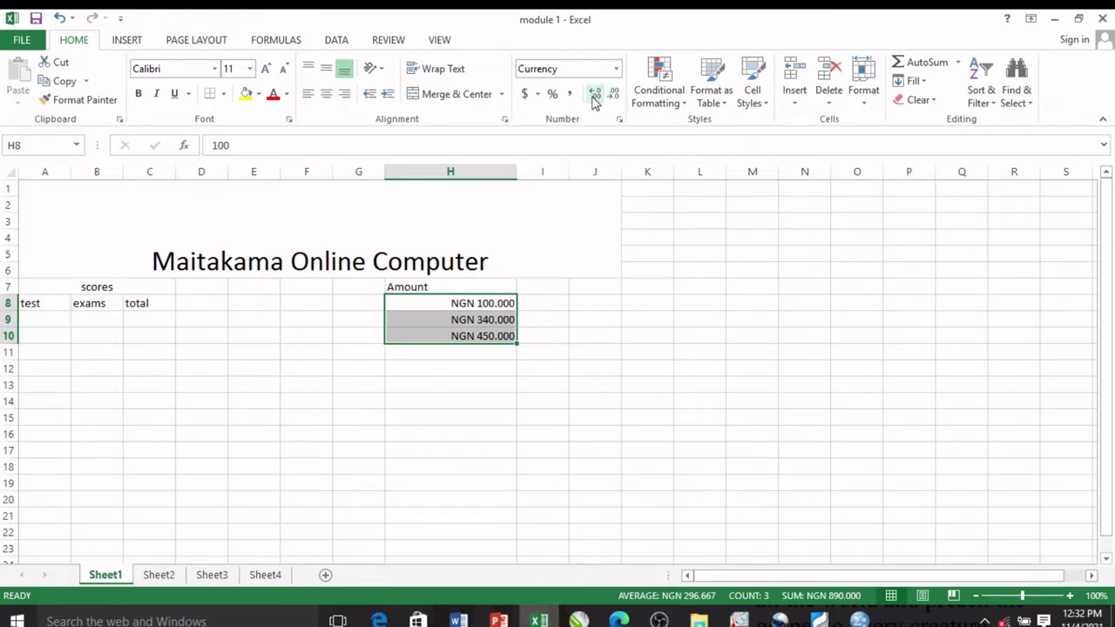
{"action": "left_click", "coordinate": [595, 96]}
{"action": "left_click", "coordinate": [595, 96]}
{"action": "left_click", "coordinate": [595, 96]}
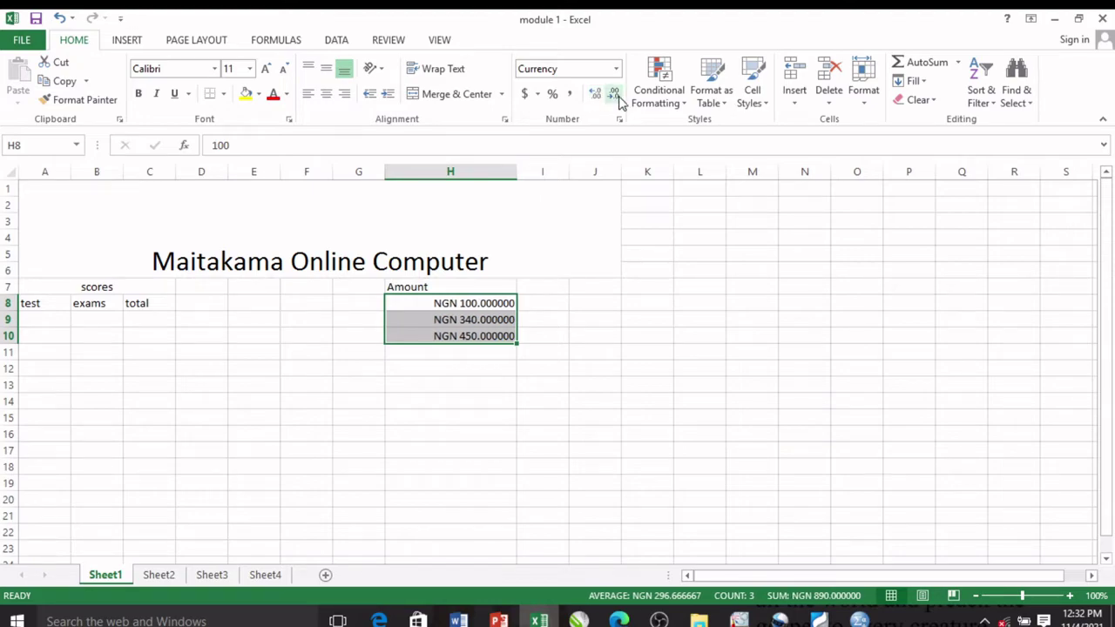
{"action": "left_click", "coordinate": [617, 98]}
{"action": "left_click", "coordinate": [617, 98]}
{"action": "left_click", "coordinate": [617, 98]}
{"action": "left_click", "coordinate": [617, 98]}
{"action": "left_click", "coordinate": [617, 98]}
{"action": "left_click", "coordinate": [617, 97]}
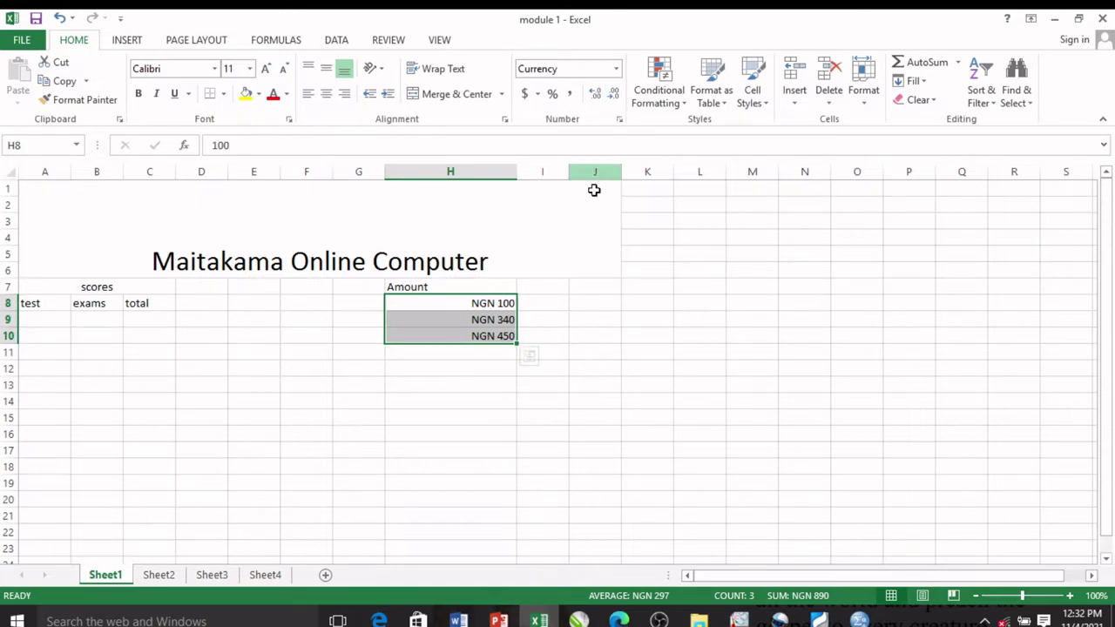
{"action": "left_click", "coordinate": [578, 286]}
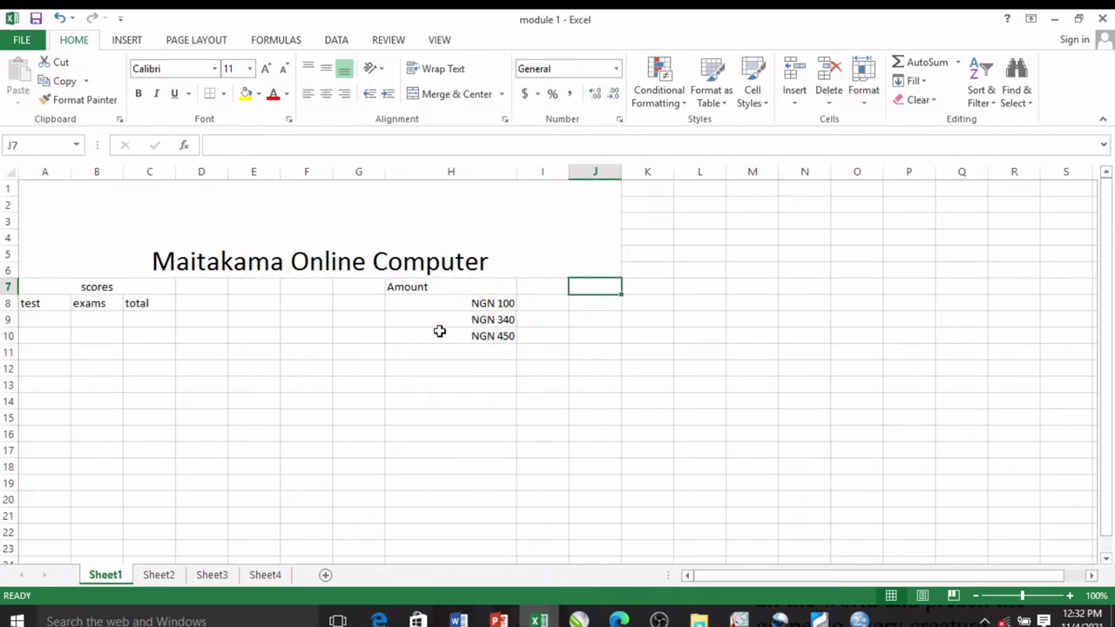
Step: Add a '%' heading in F7 and apply Percent Style to F8:F23
{"action": "left_click", "coordinate": [301, 287]}
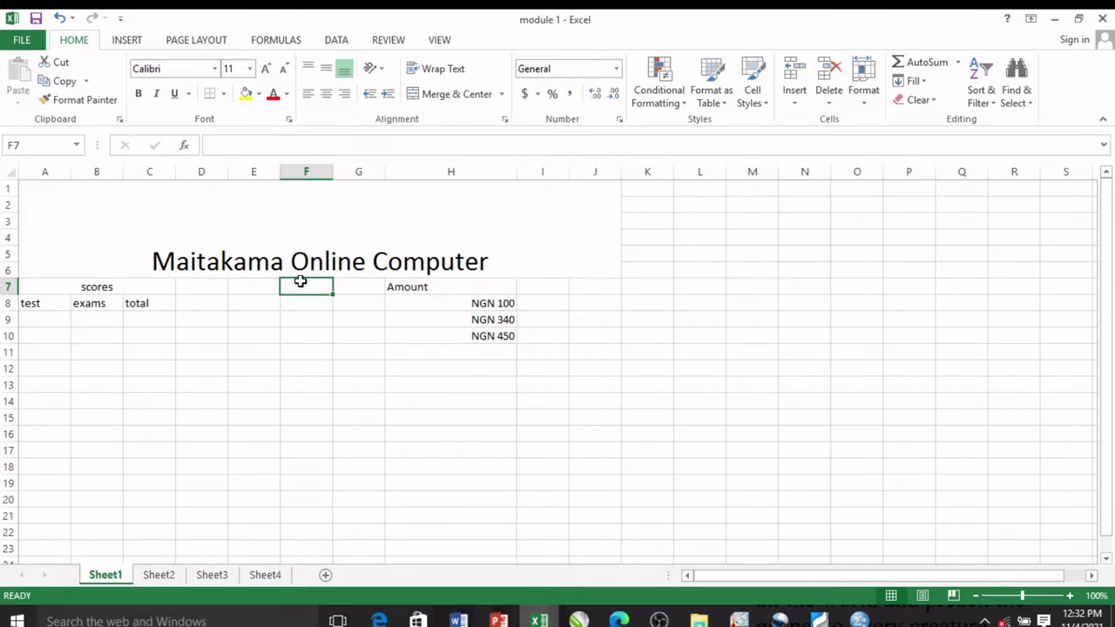
{"action": "type", "text": "%"}
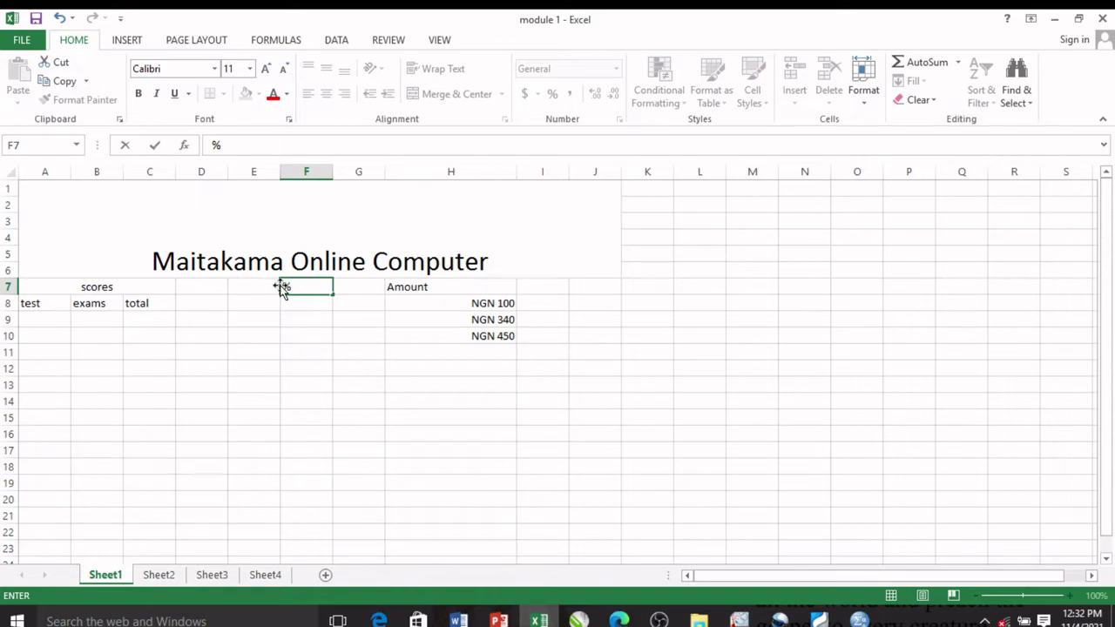
{"action": "left_click", "coordinate": [304, 301]}
{"action": "key", "text": "shift+Down"}
{"action": "key", "text": "shift+Down"}
{"action": "key", "text": "shift+Down"}
{"action": "key", "text": "shift+Down"}
{"action": "key", "text": "shift+Down"}
{"action": "key", "text": "shift+Down"}
{"action": "key", "text": "shift+Down"}
{"action": "key", "text": "shift+Down"}
{"action": "key", "text": "shift+Down"}
{"action": "key", "text": "shift+Down"}
{"action": "key", "text": "shift+Down"}
{"action": "key", "text": "shift+Down"}
{"action": "key", "text": "shift+Down"}
{"action": "key", "text": "shift+Down"}
{"action": "key", "text": "shift+Down"}
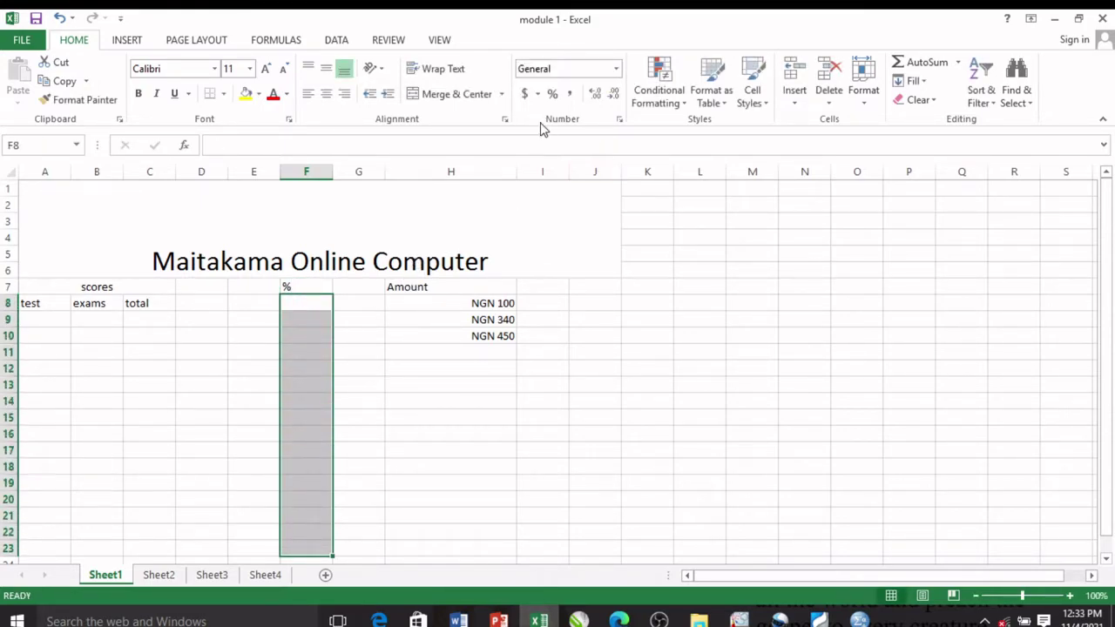
{"action": "left_click", "coordinate": [552, 98]}
Step: Enter 20%, 30% and 30% in F9, F10 and F11
{"action": "left_click_drag", "start_coordinate": [312, 314], "coordinate": [313, 305]}
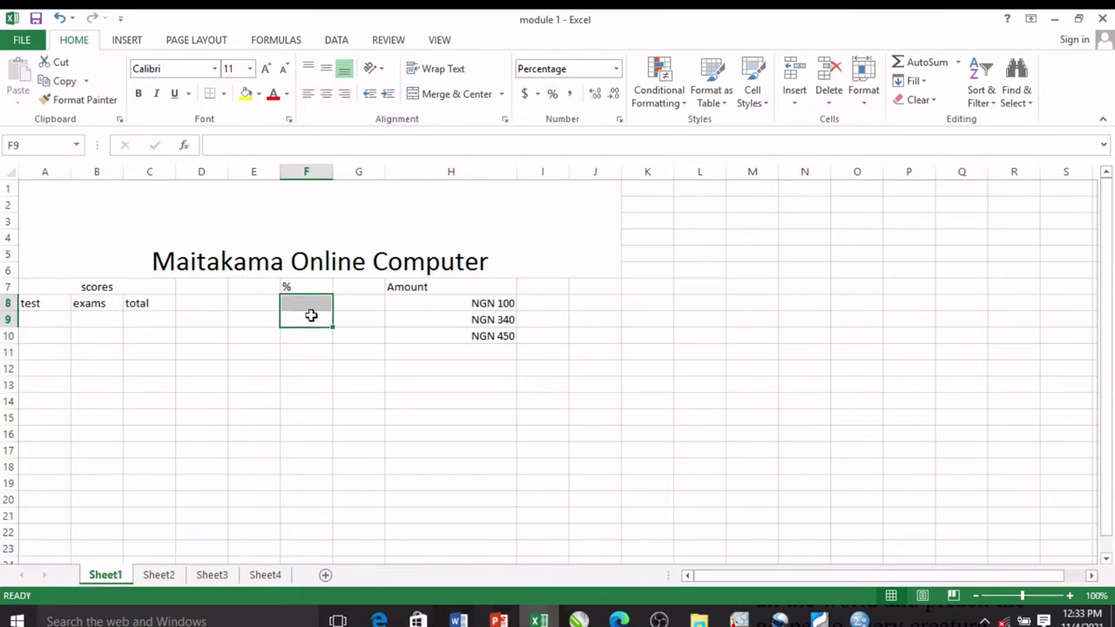
{"action": "type", "text": "20"}
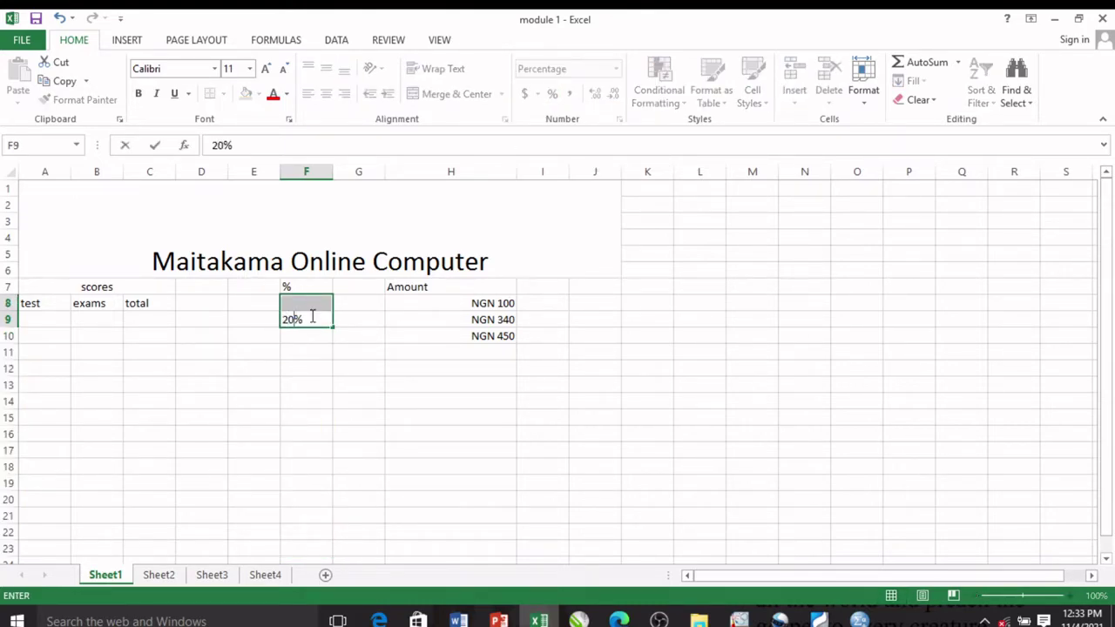
{"action": "left_click", "coordinate": [308, 336]}
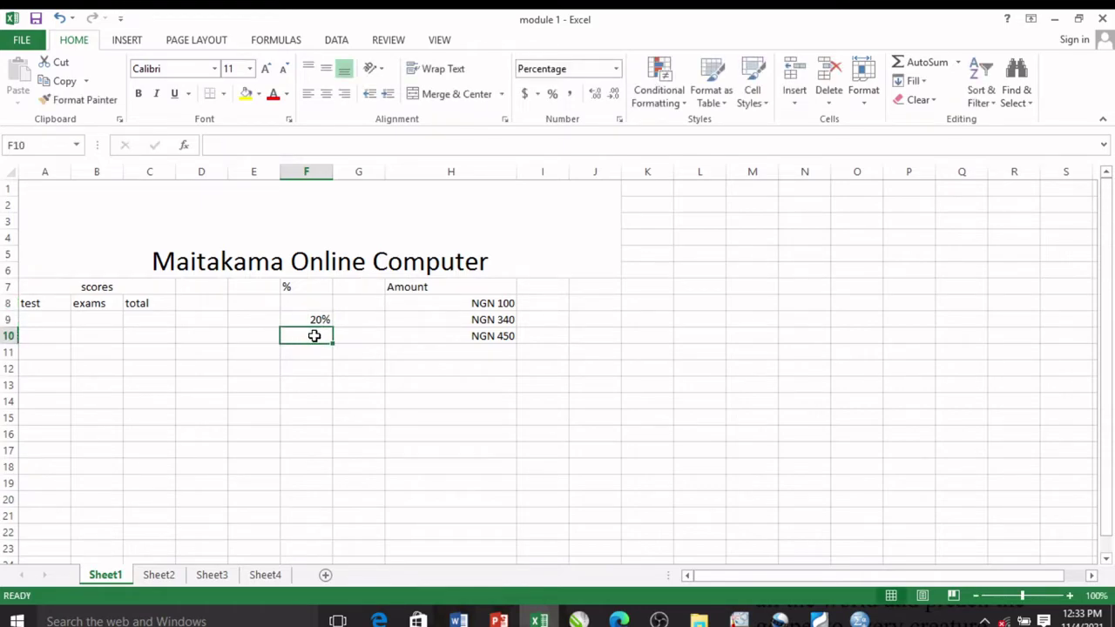
{"action": "type", "text": "30"}
{"action": "key", "text": "Return"}
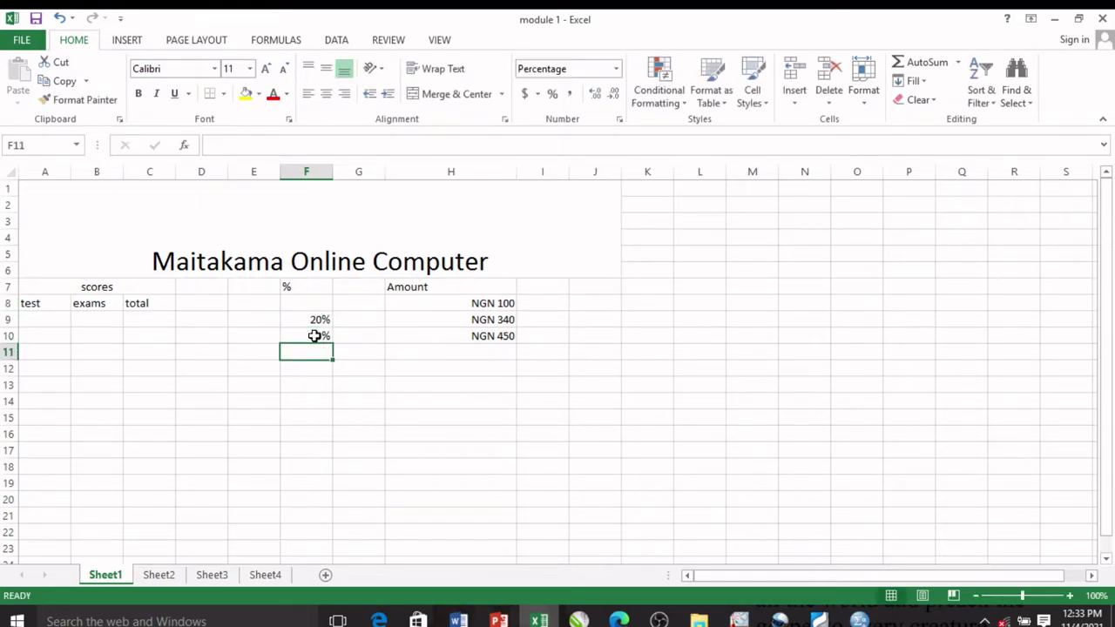
{"action": "type", "text": "30"}
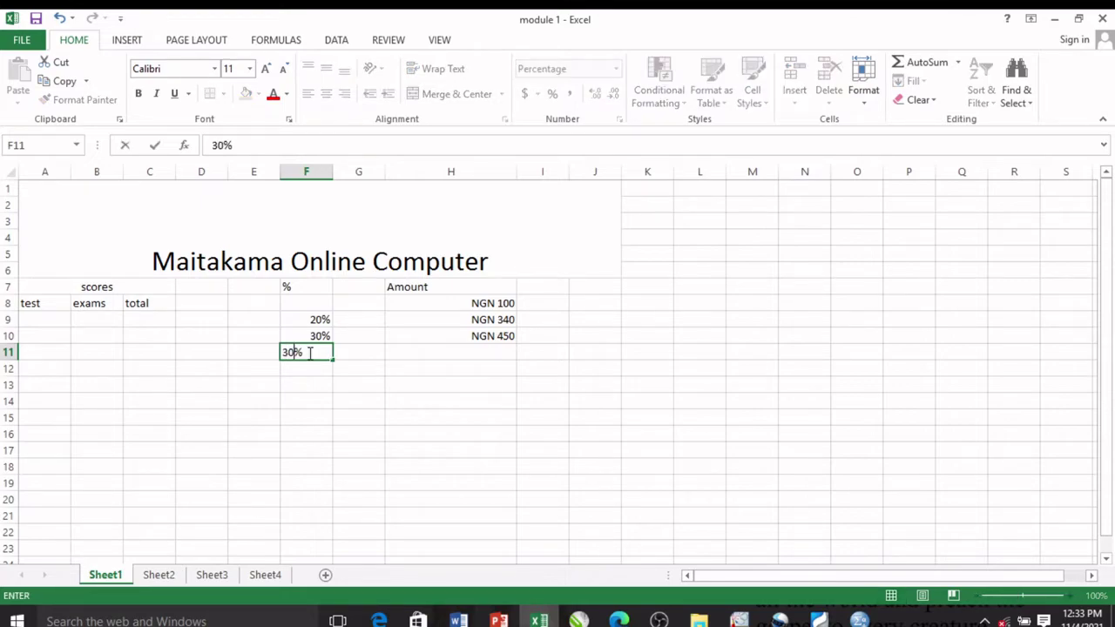
{"action": "left_click", "coordinate": [342, 399]}
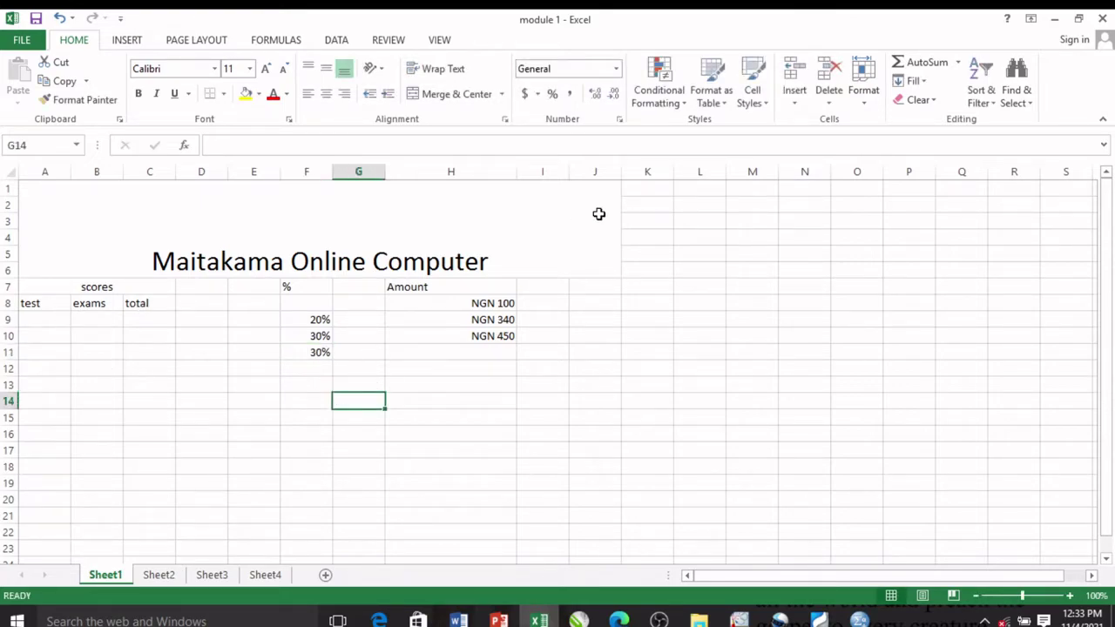
{"action": "left_click", "coordinate": [620, 121]}
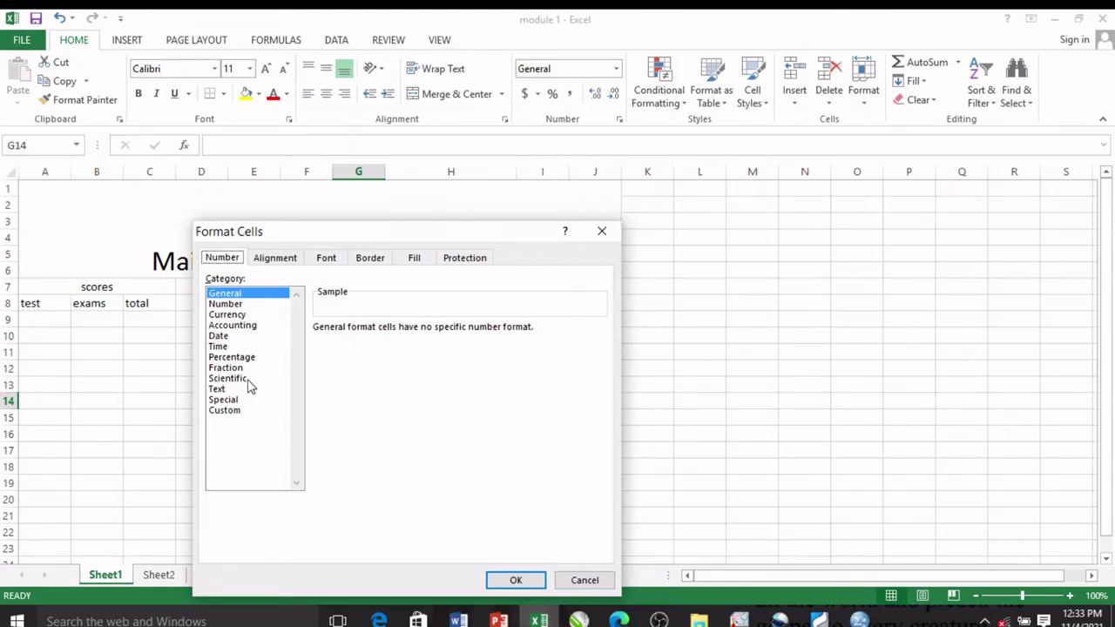
{"action": "left_click", "coordinate": [244, 382]}
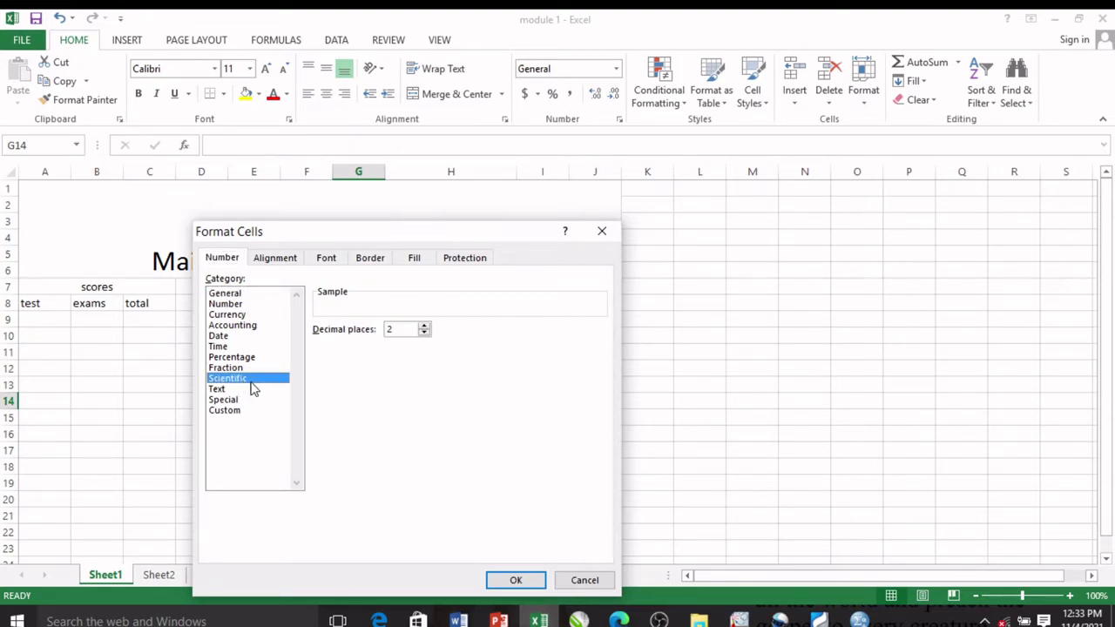
{"action": "left_click", "coordinate": [424, 334]}
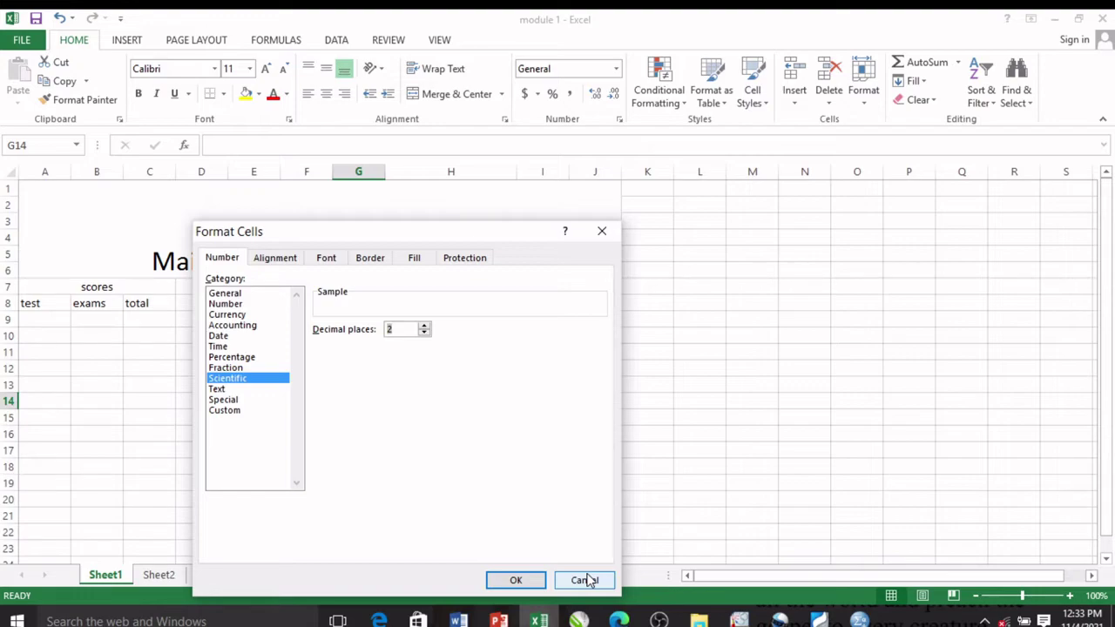
{"action": "left_click", "coordinate": [599, 233]}
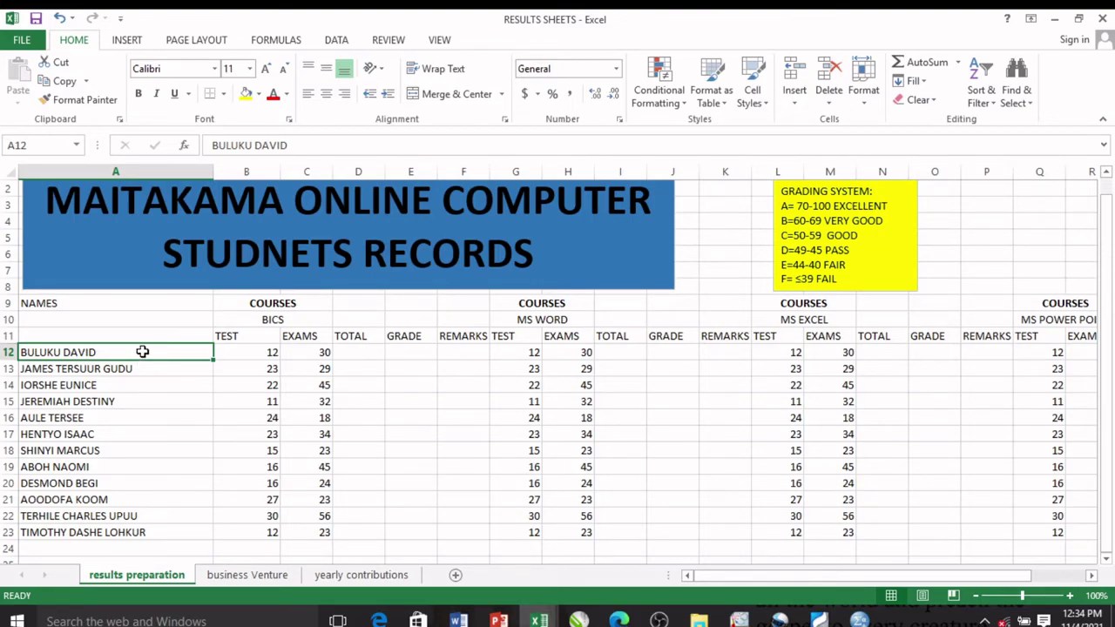
Step: Extend the selection over the student names down to A23
{"action": "key", "text": "shift+Down"}
{"action": "key", "text": "shift+Down"}
{"action": "key", "text": "shift+Down"}
{"action": "key", "text": "shift+Down"}
{"action": "key", "text": "shift+Down"}
{"action": "key", "text": "shift+Down"}
{"action": "key", "text": "shift+Down"}
{"action": "key", "text": "shift+Down"}
{"action": "key", "text": "shift+Down"}
{"action": "key", "text": "shift+Down"}
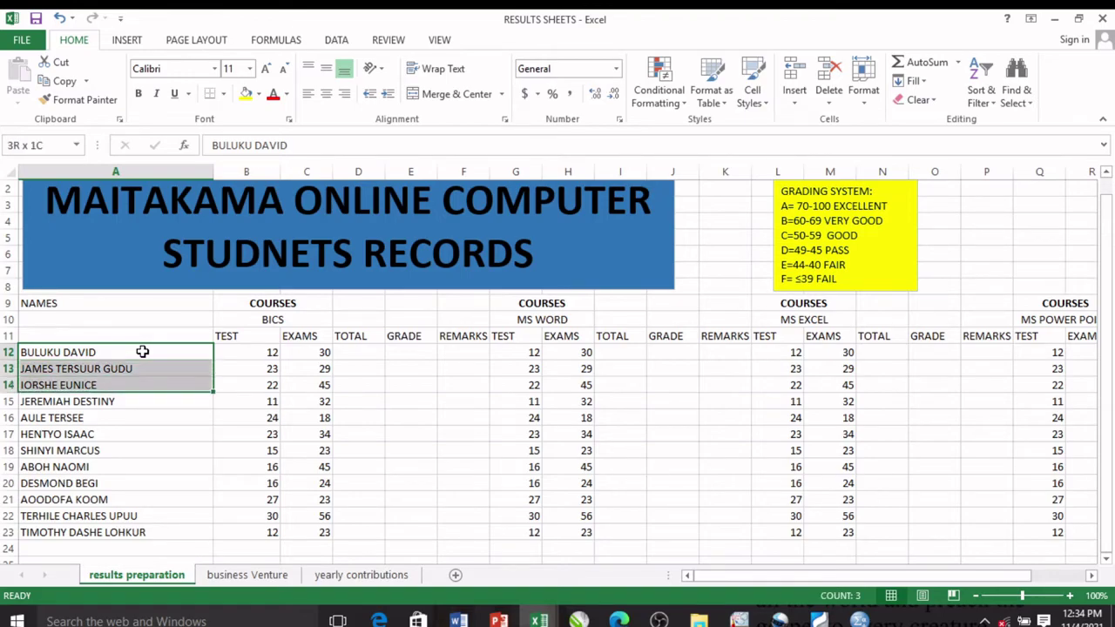
{"action": "key", "text": "shift+Down"}
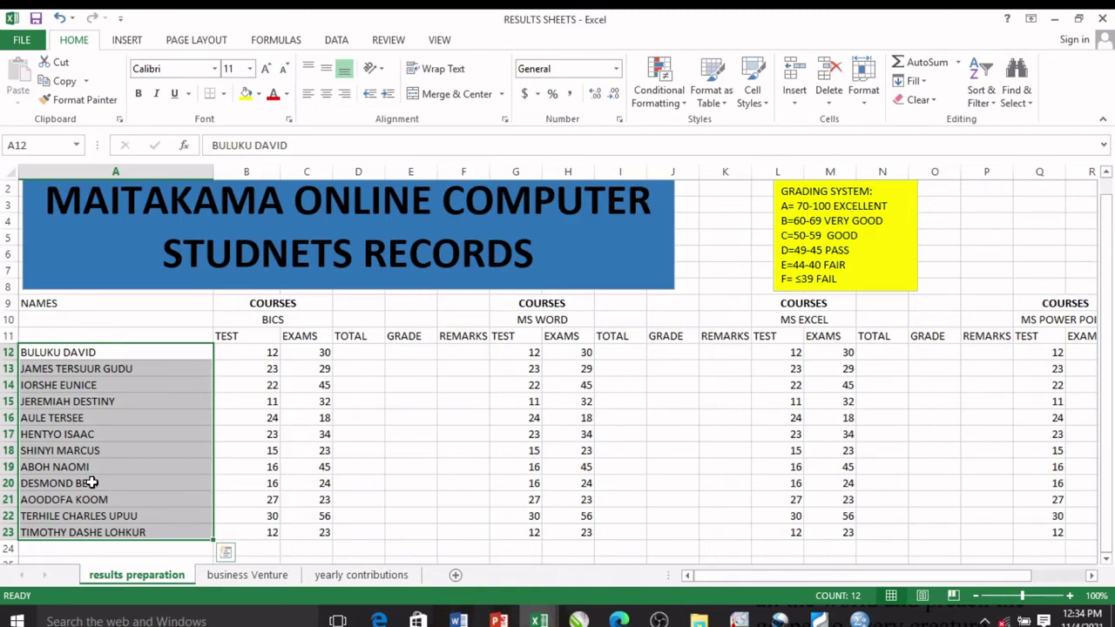
Step: Apply Sort A to Z from Sort & Filter to the selected student names
{"action": "left_click", "coordinate": [975, 80]}
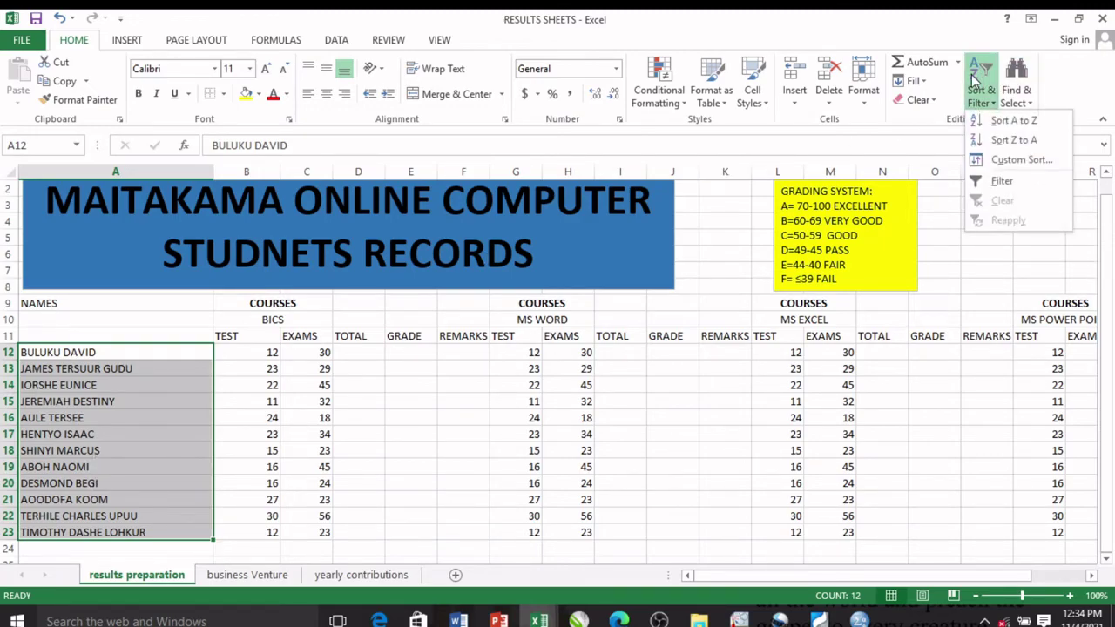
{"action": "left_click", "coordinate": [1001, 122]}
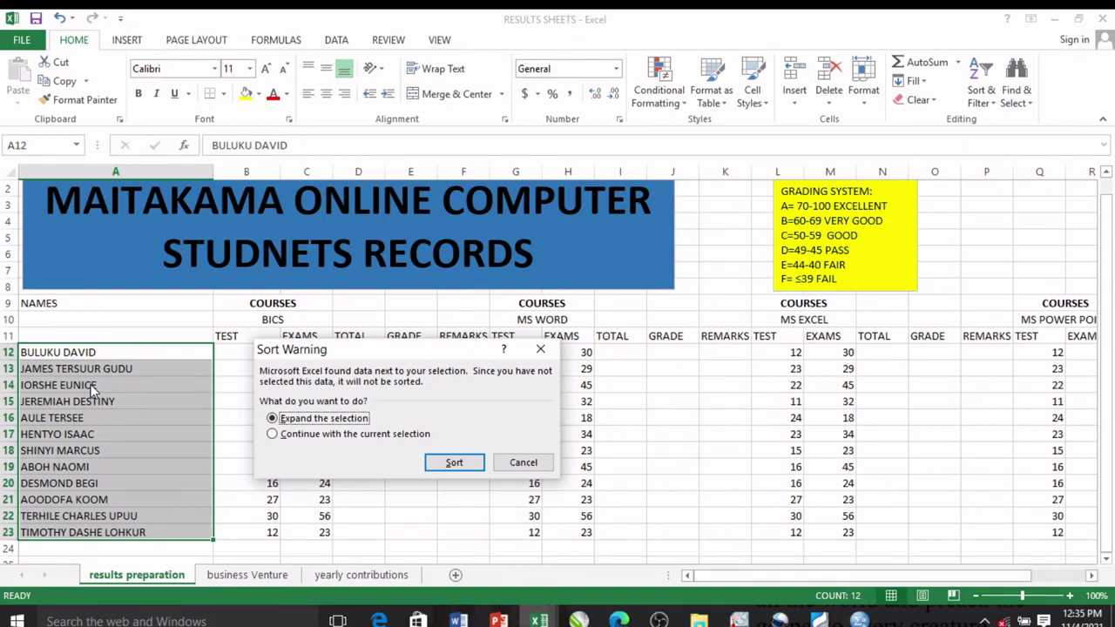
Step: Sort only the current selection A12:A23, without expanding to the score columns
{"action": "left_click", "coordinate": [282, 439]}
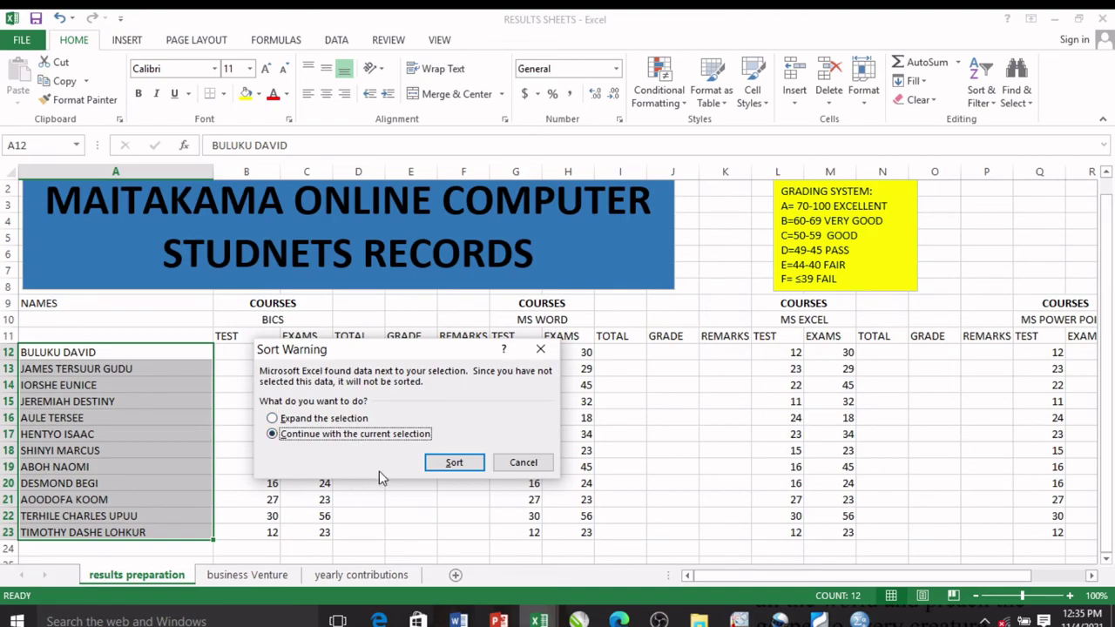
{"action": "left_click", "coordinate": [451, 465]}
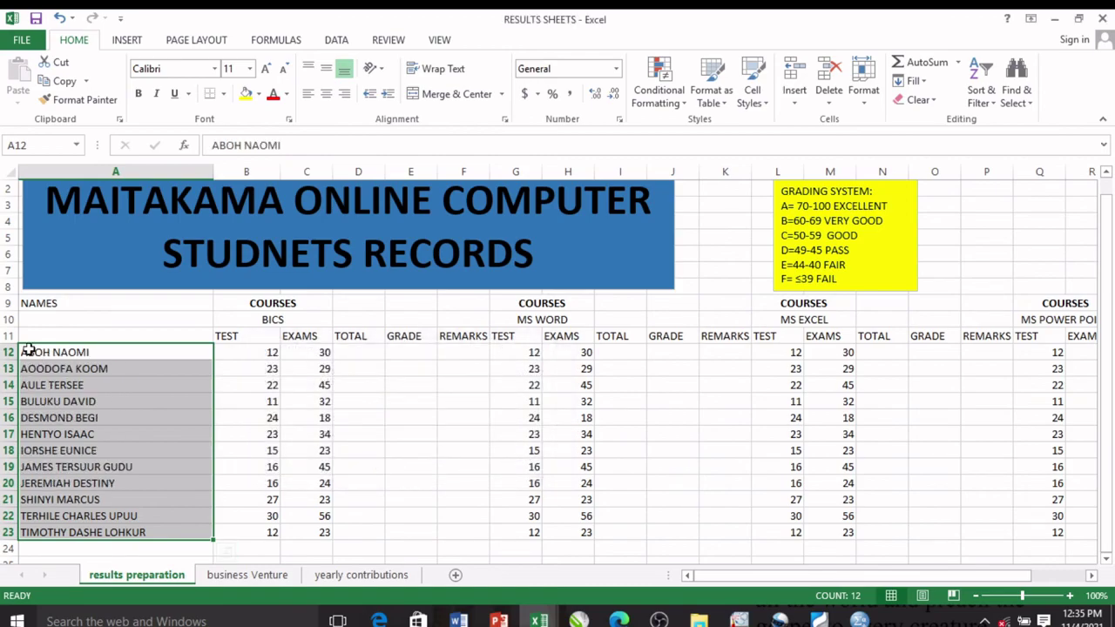